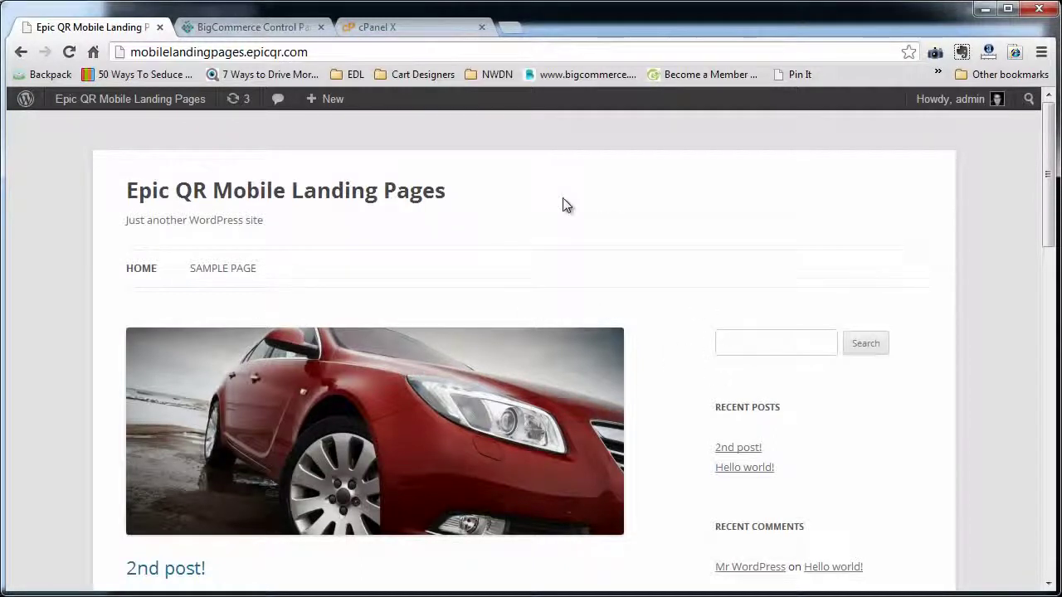
Look over the posts on the site's home page and open the WordPress admin dashboard
scroll(497, 303, down, 5)
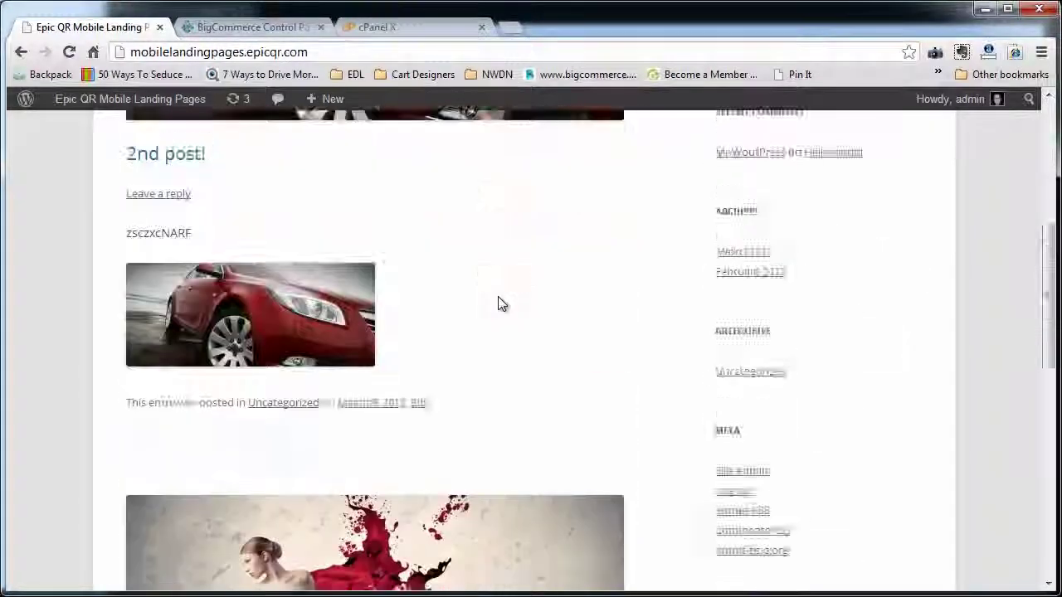
scroll(498, 303, down, 8)
scroll(498, 303, up, 15)
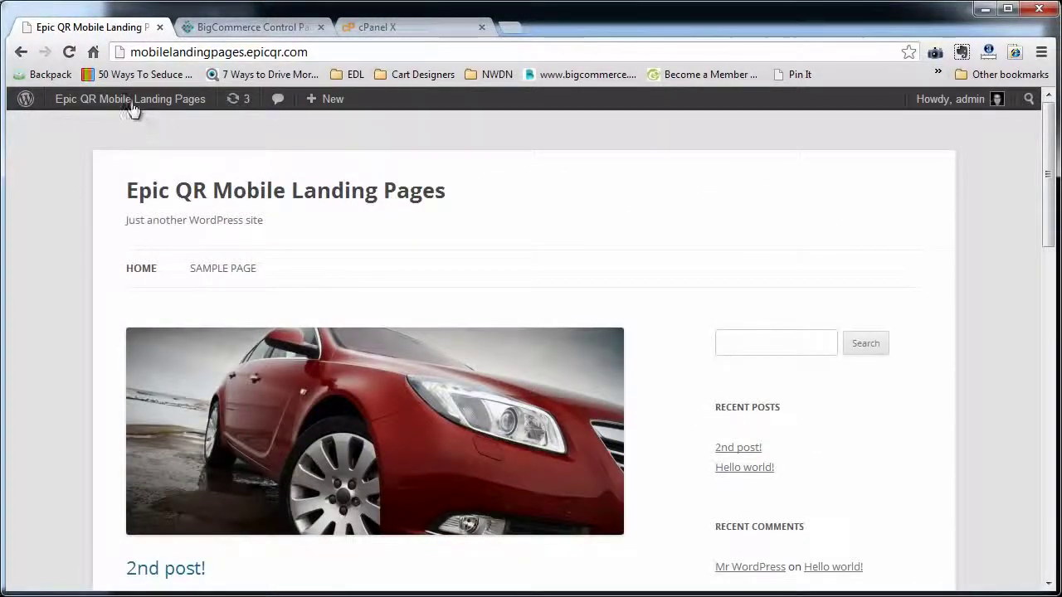
mouse_move(130, 107)
click(80, 169)
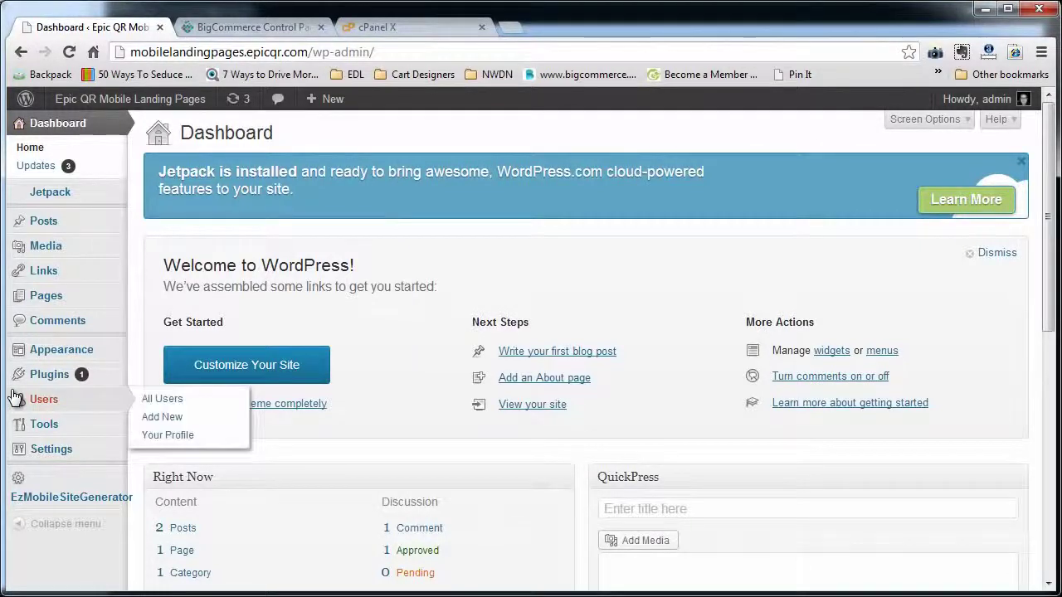
Go to the installed plugins and open the page for adding a new plugin
mouse_move(63, 365)
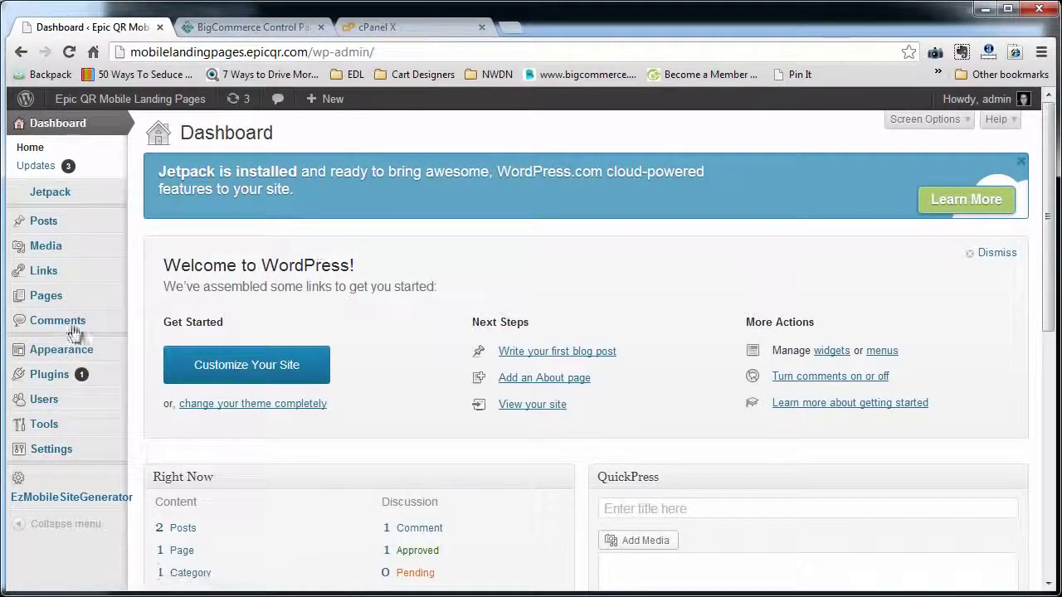
mouse_move(35, 351)
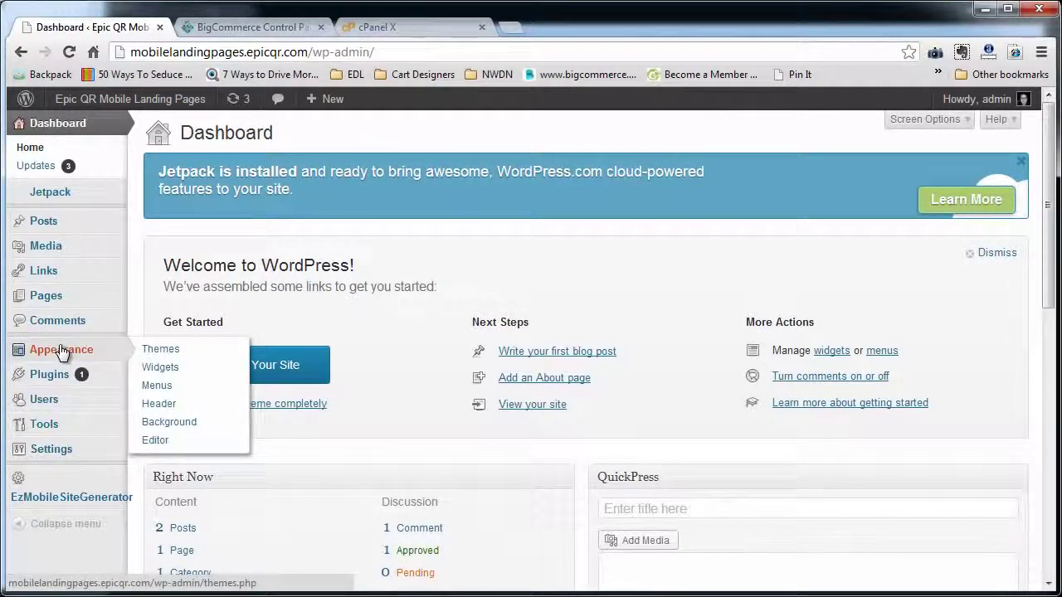
click(180, 374)
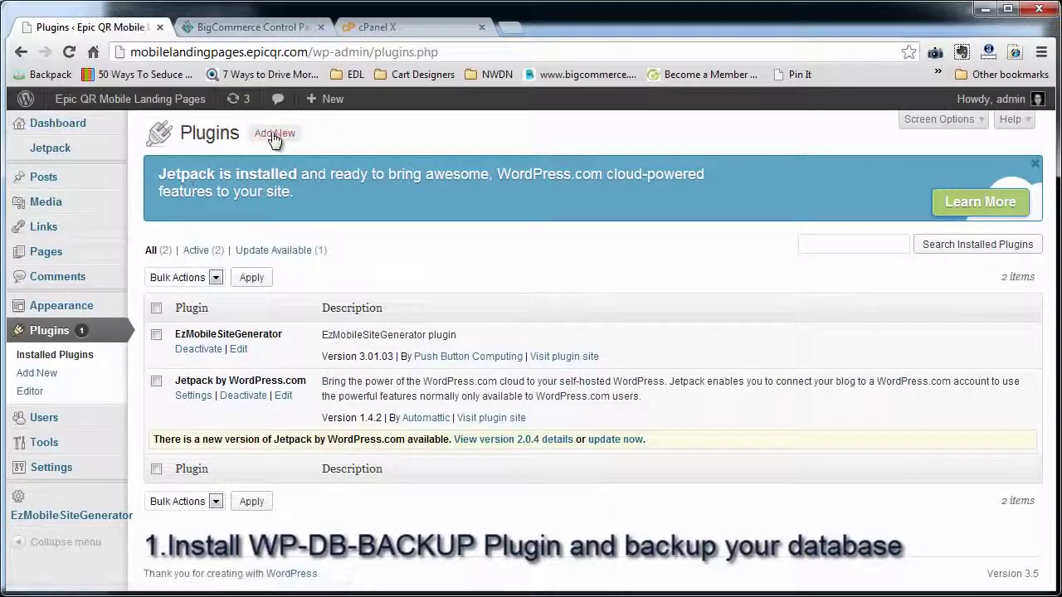
click(274, 132)
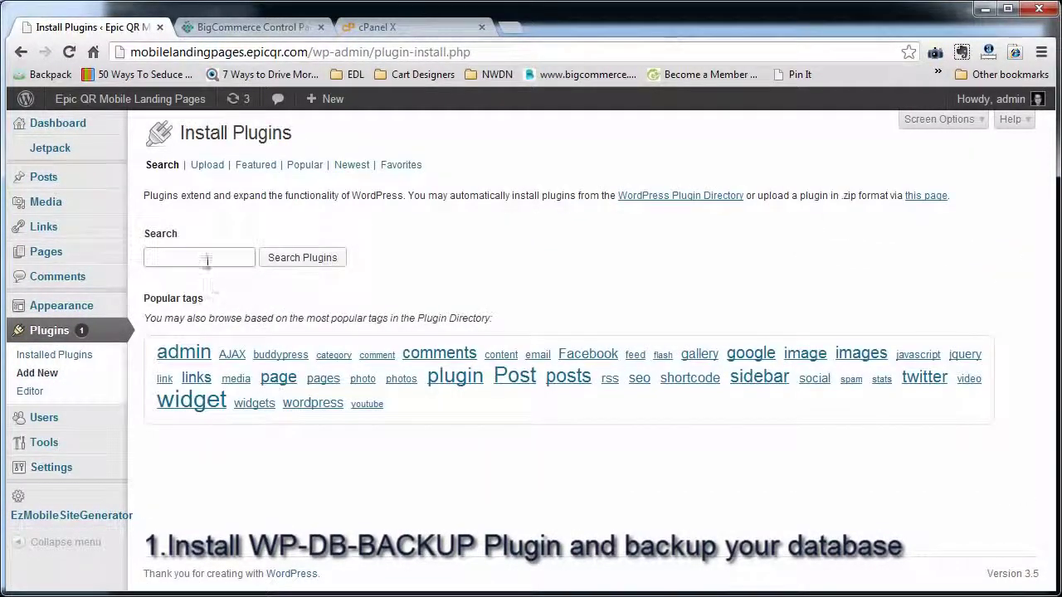
Search the plugin directory for "wp-db-backup"
click(207, 259)
text(wp-db)
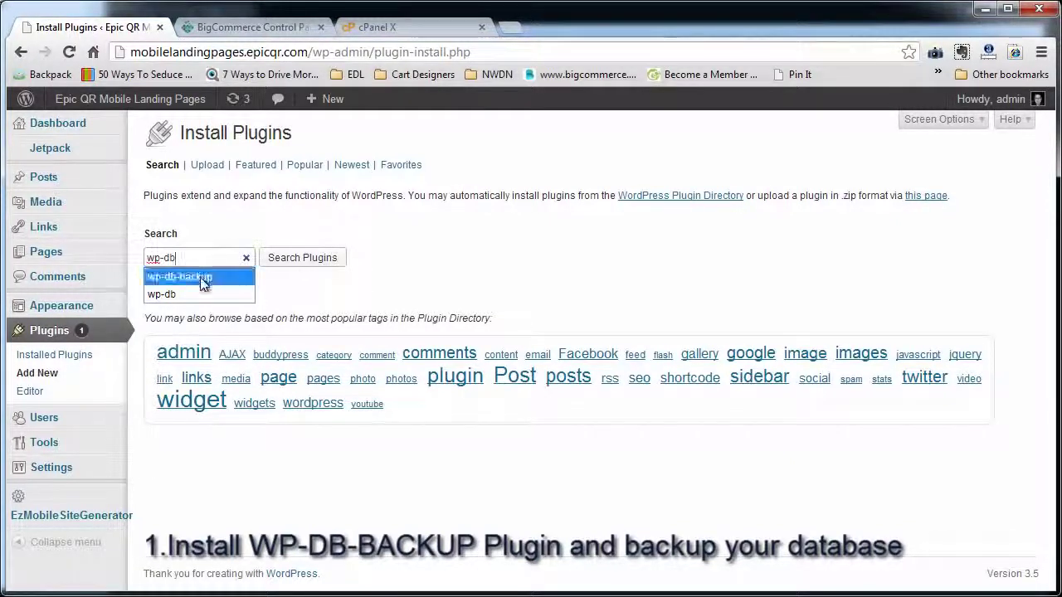
click(201, 277)
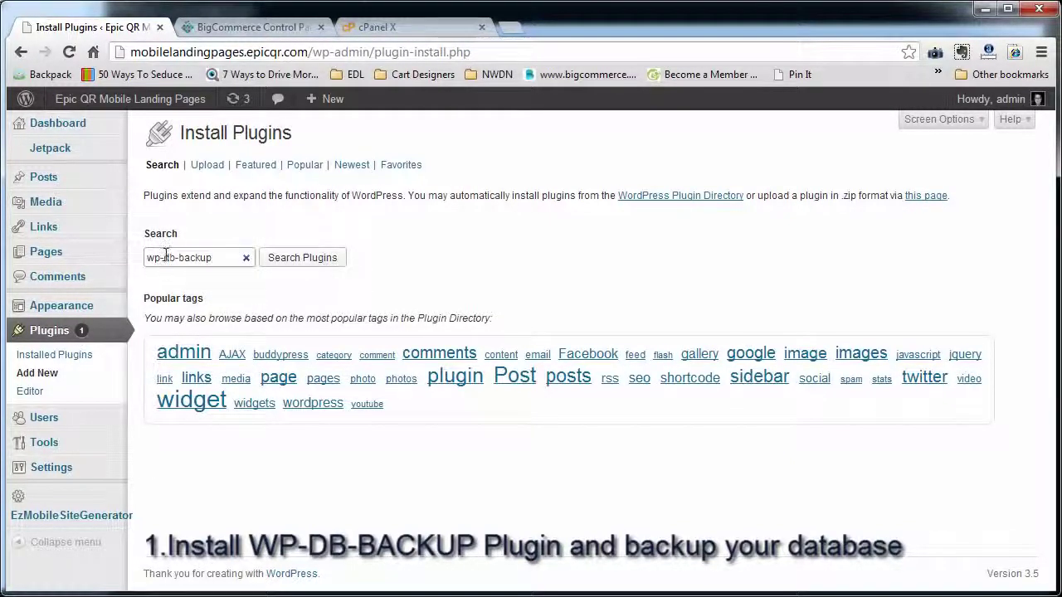
click(288, 257)
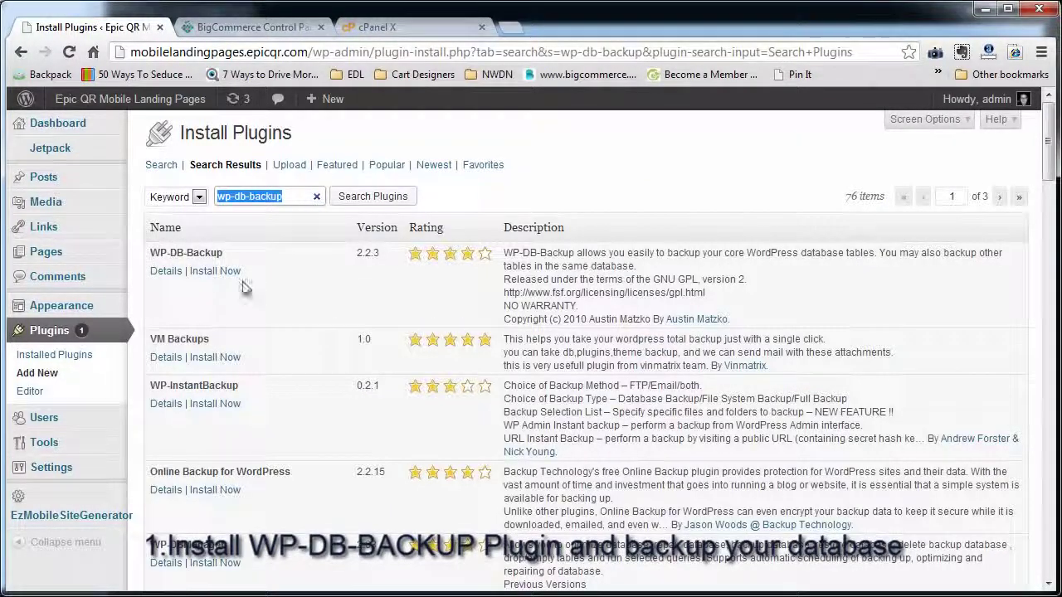
Install the WP-DB-Backup plugin and activate it
click(214, 274)
click(523, 326)
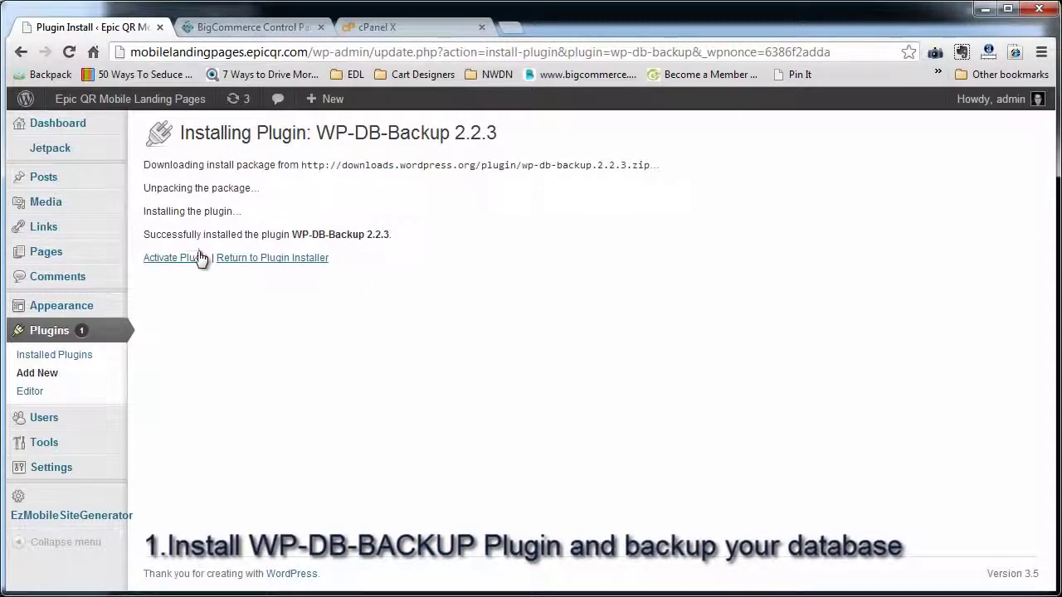
click(200, 260)
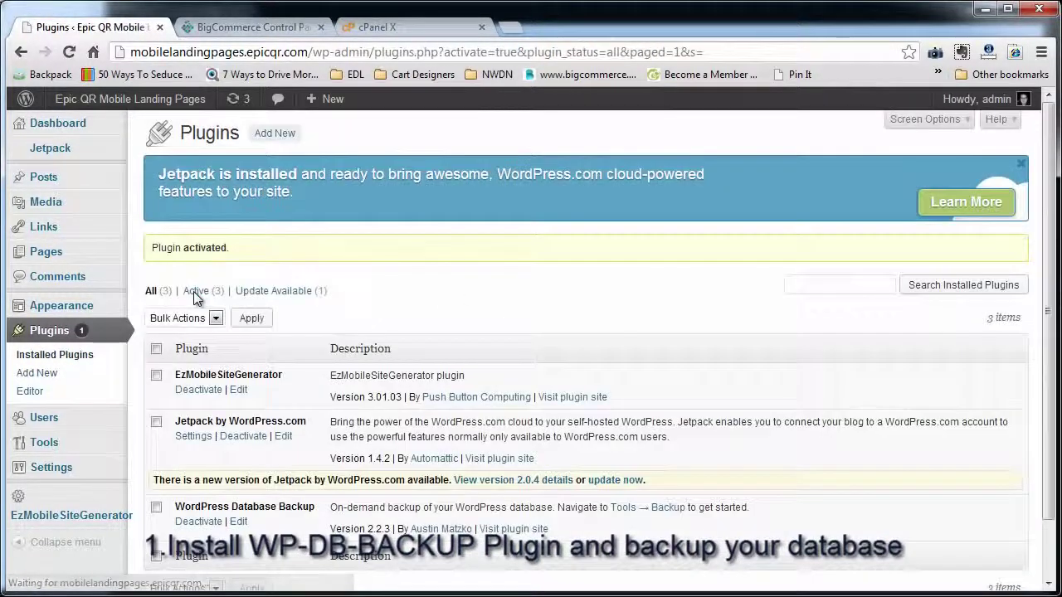
Open the Backup tool provided by the WordPress Database Backup plugin
scroll(341, 415, down, 2)
mouse_move(66, 377)
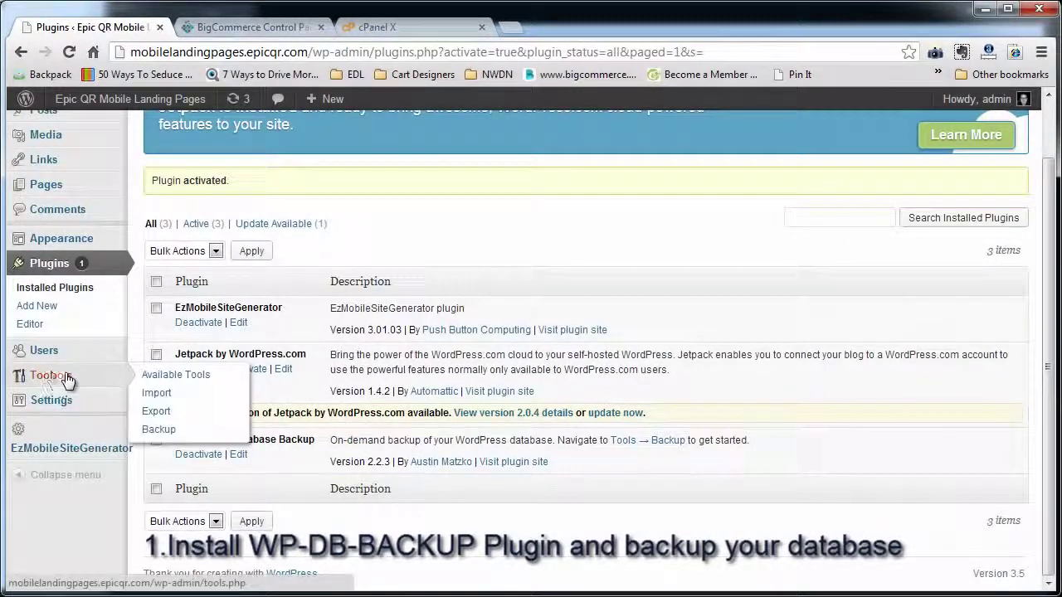
click(165, 431)
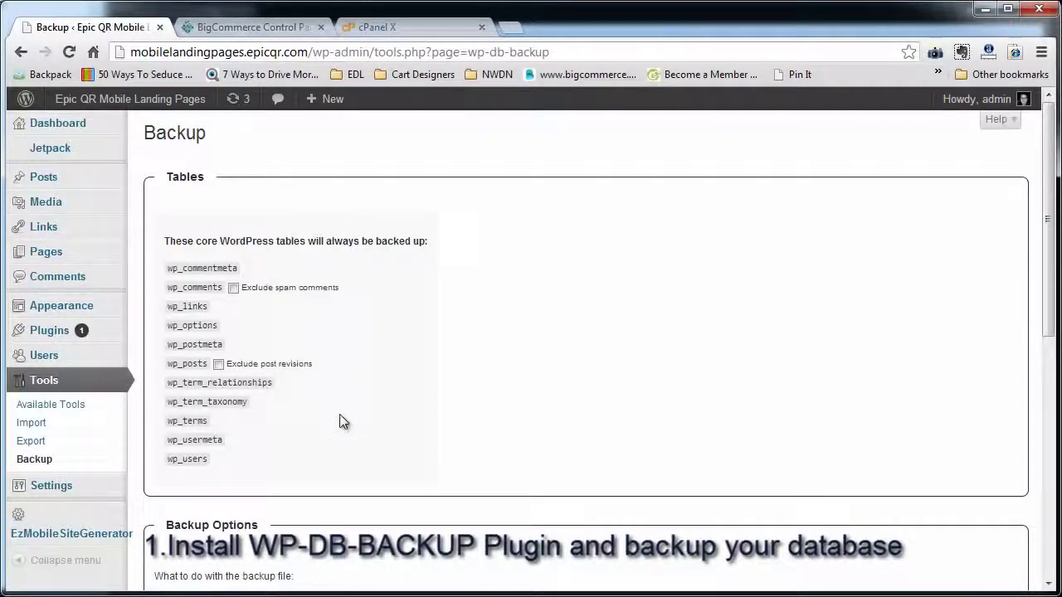
Review the backup settings and run a database backup using the option to download it to the computer
scroll(342, 421, down, 6)
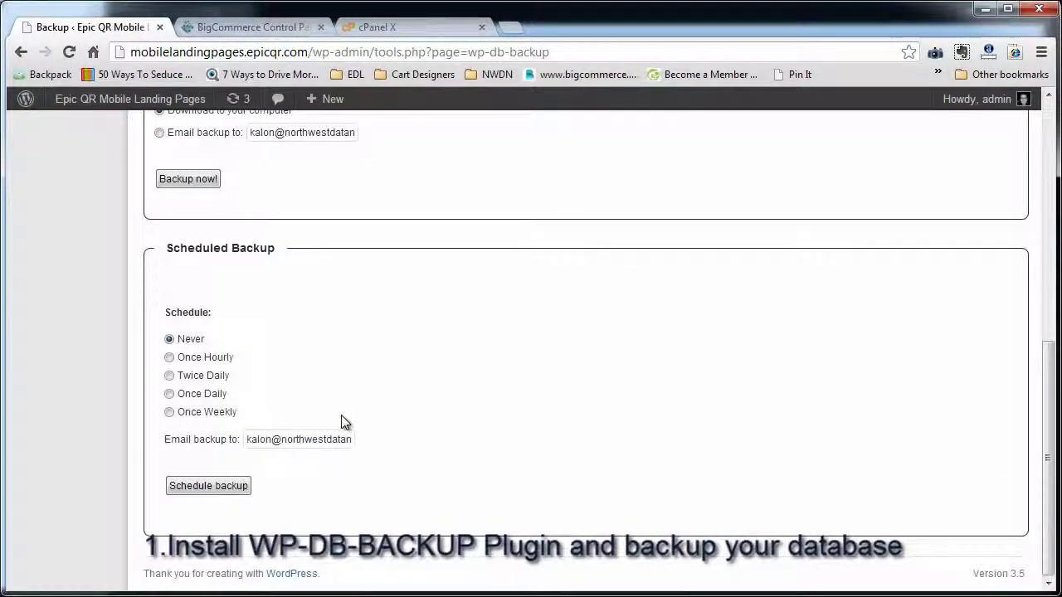
scroll(343, 421, up, 3)
scroll(342, 422, down, 3)
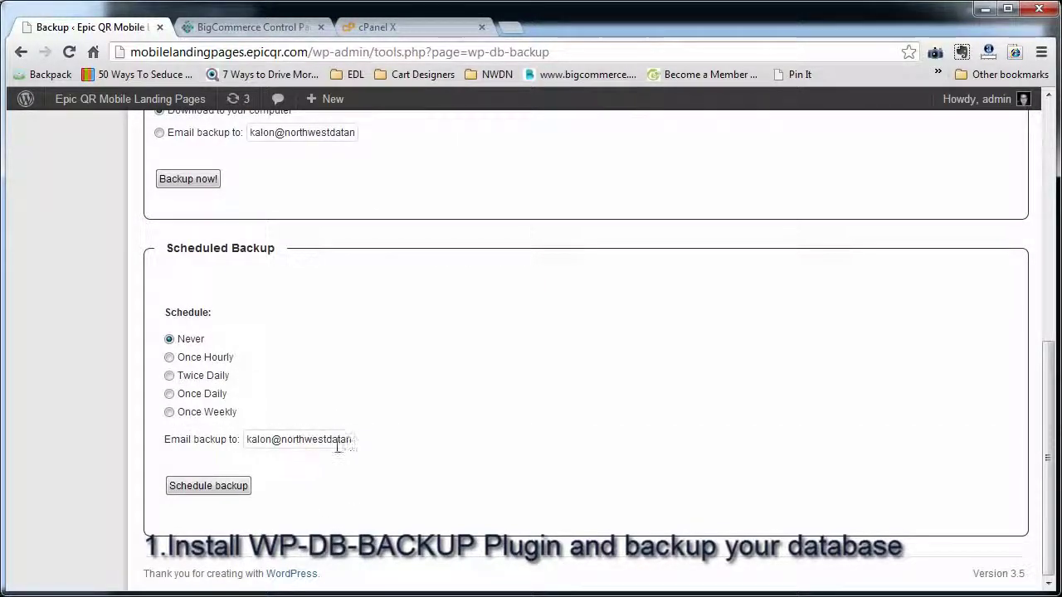
scroll(383, 485, up, 10)
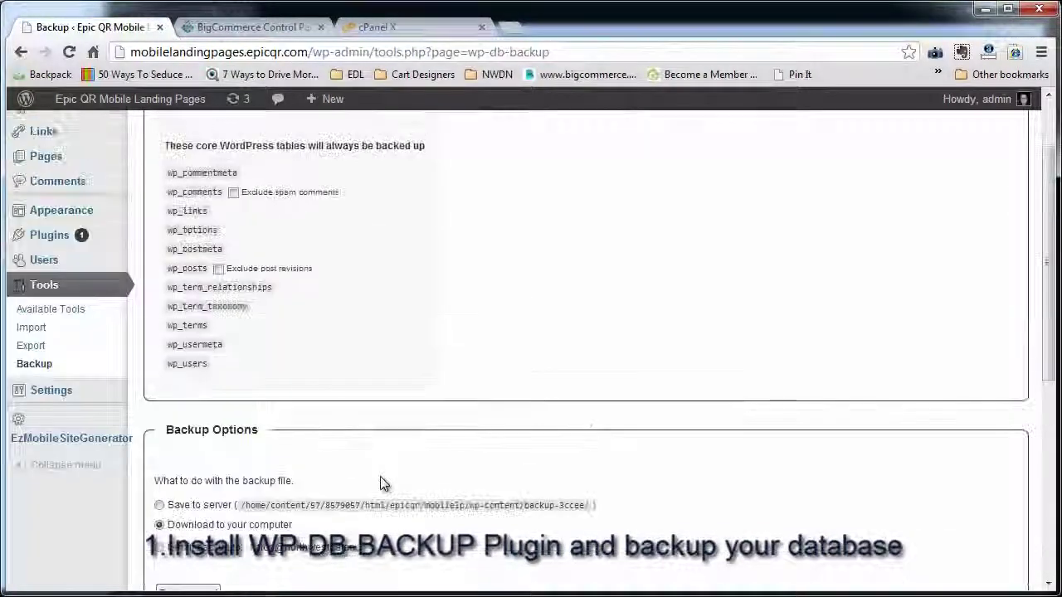
scroll(213, 481, down, 4)
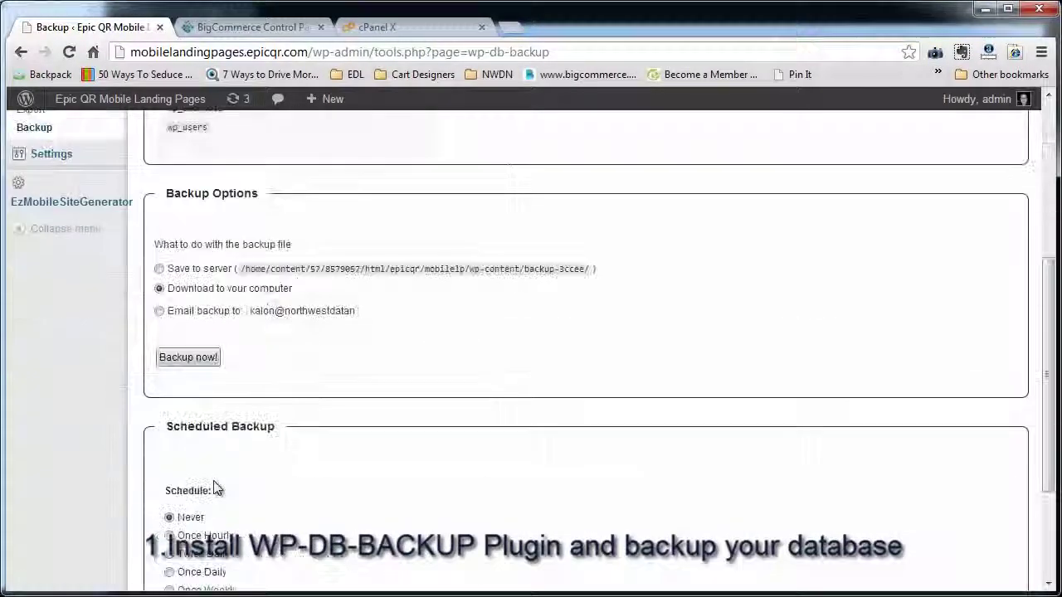
click(205, 358)
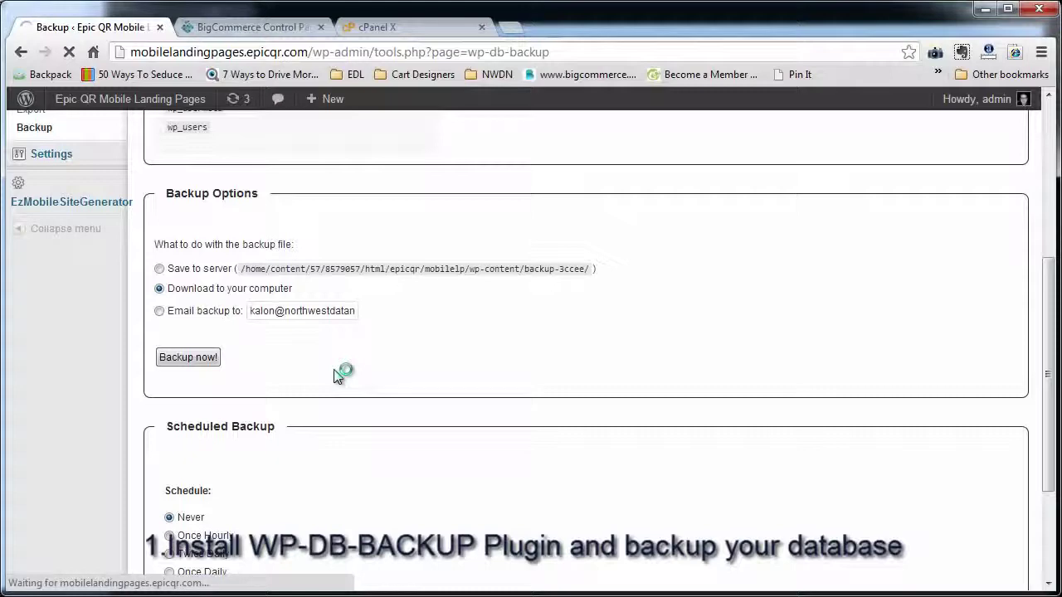
scroll(336, 375, up, 6)
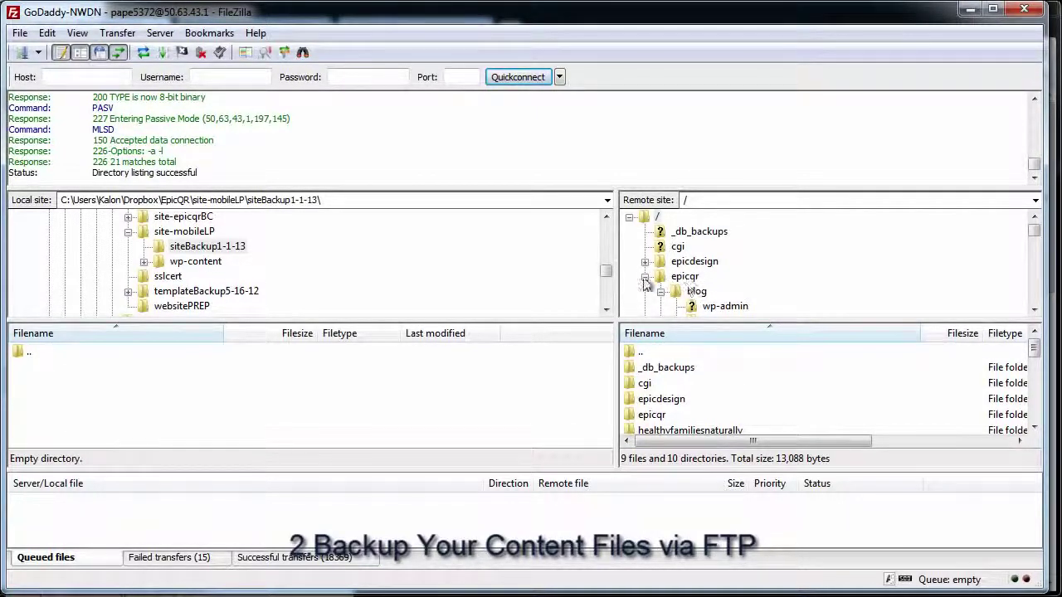
Switch to FileZilla, open the remote epicqr/mobilelp folder, and widen the remote file list
click(671, 277)
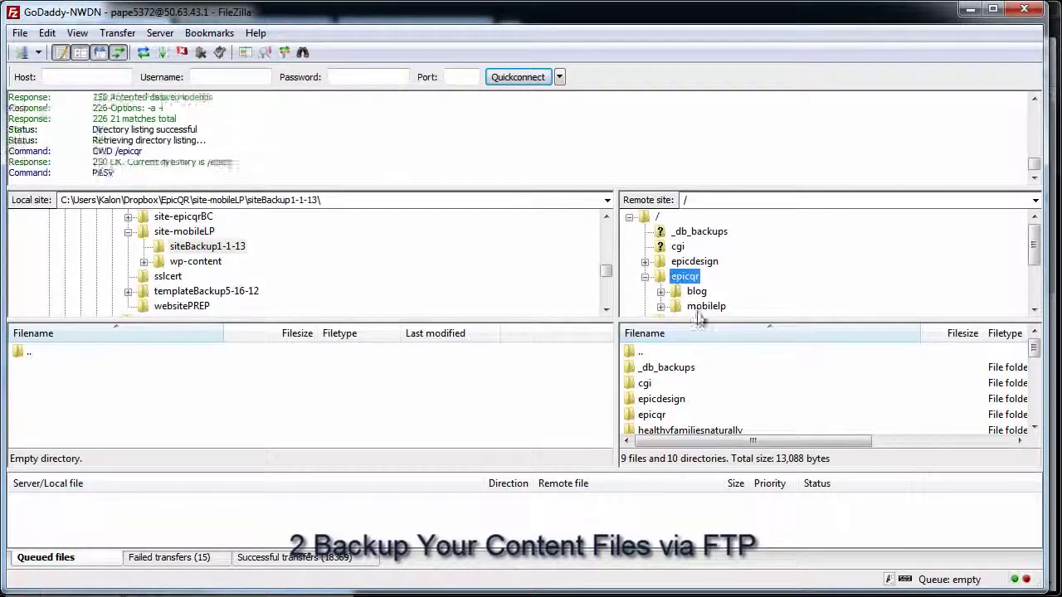
click(668, 386)
double_click(670, 391)
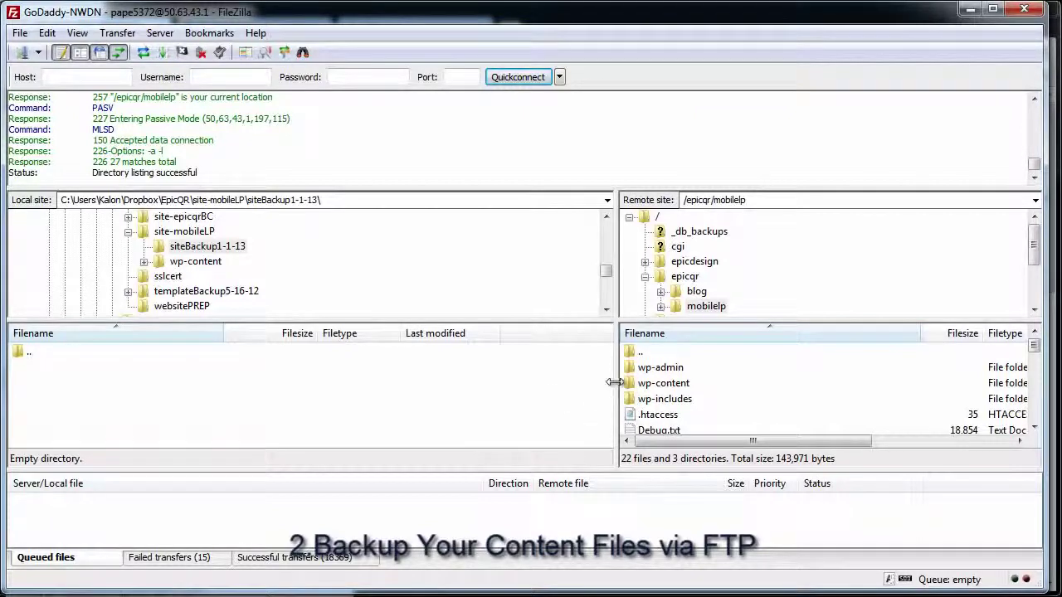
drag(613, 381, 516, 384)
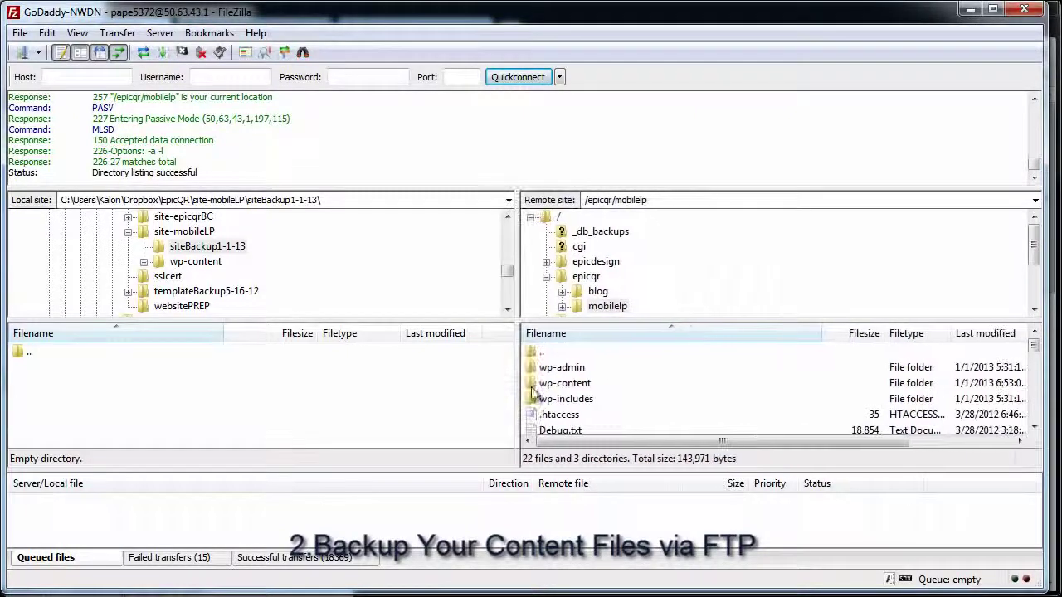
click(586, 277)
click(561, 385)
double_click(561, 384)
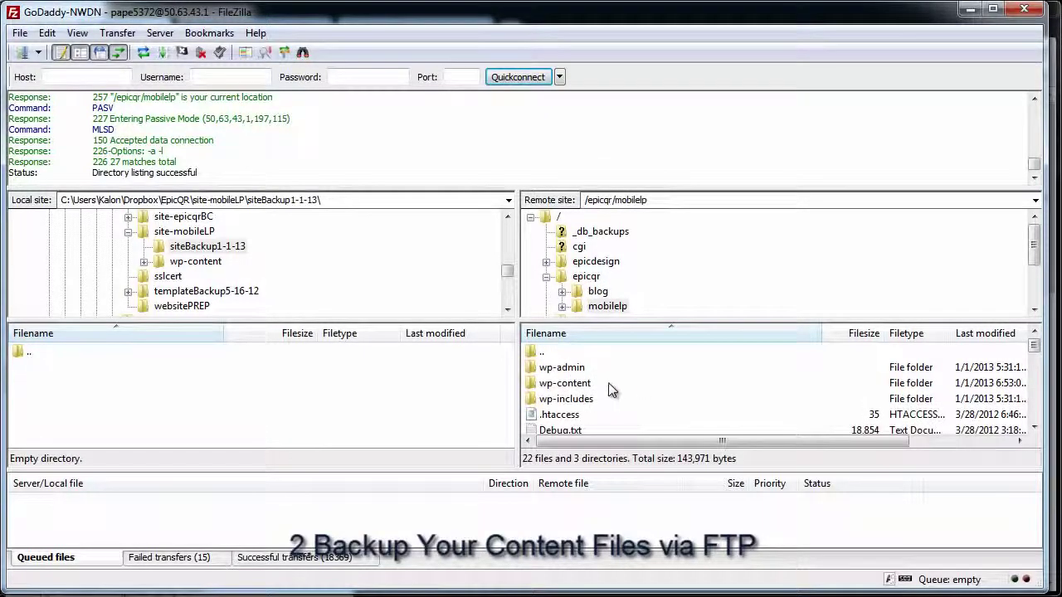
Review the remote mobilelp files and download the wp-content folder into the local siteBackup1-1-13 folder
scroll(585, 403, down, 7)
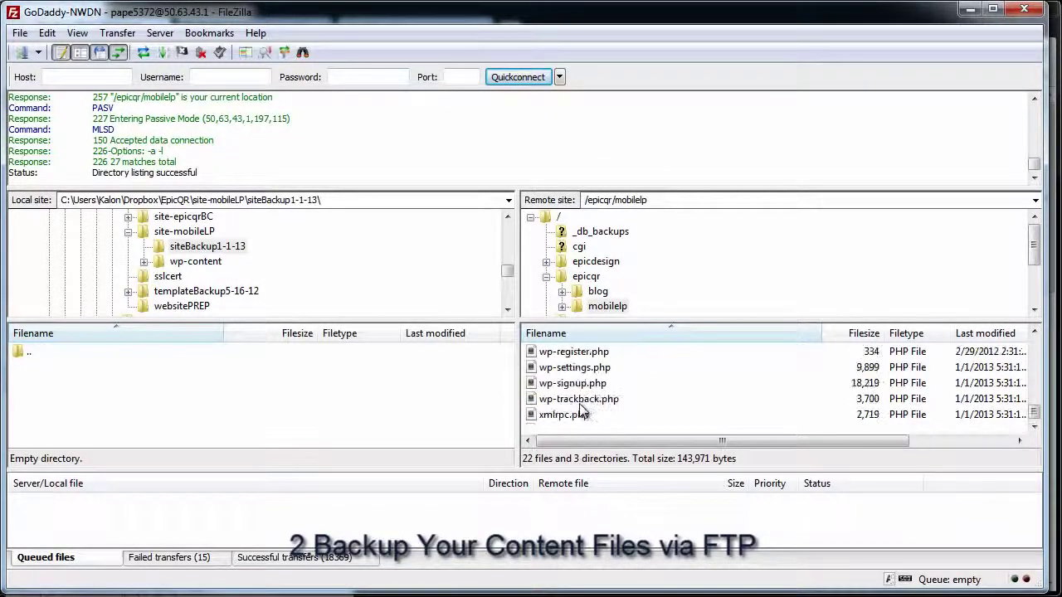
scroll(582, 406, up, 4)
scroll(582, 407, up, 3)
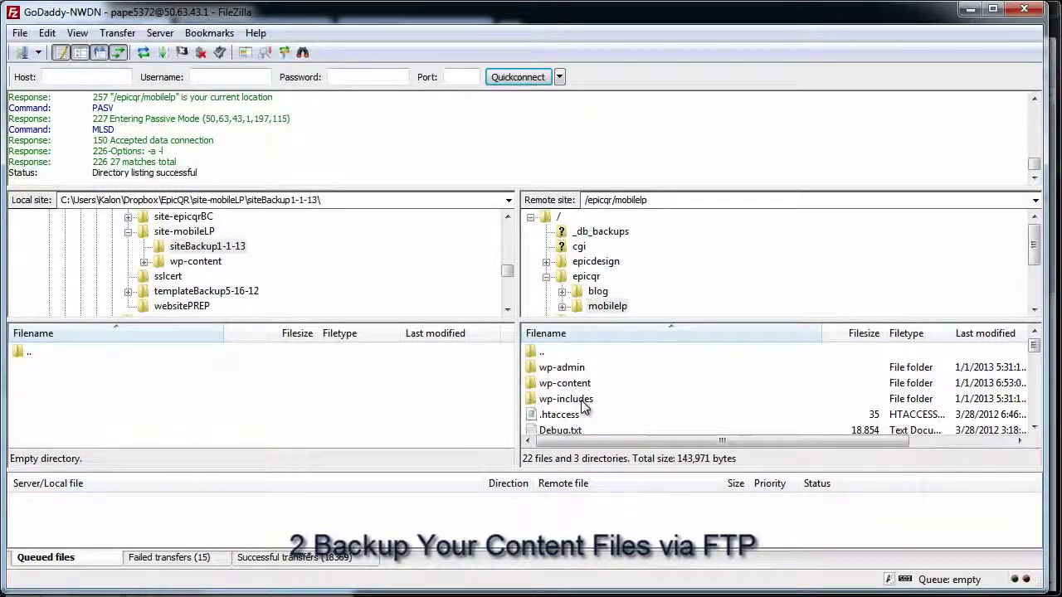
right_click(575, 388)
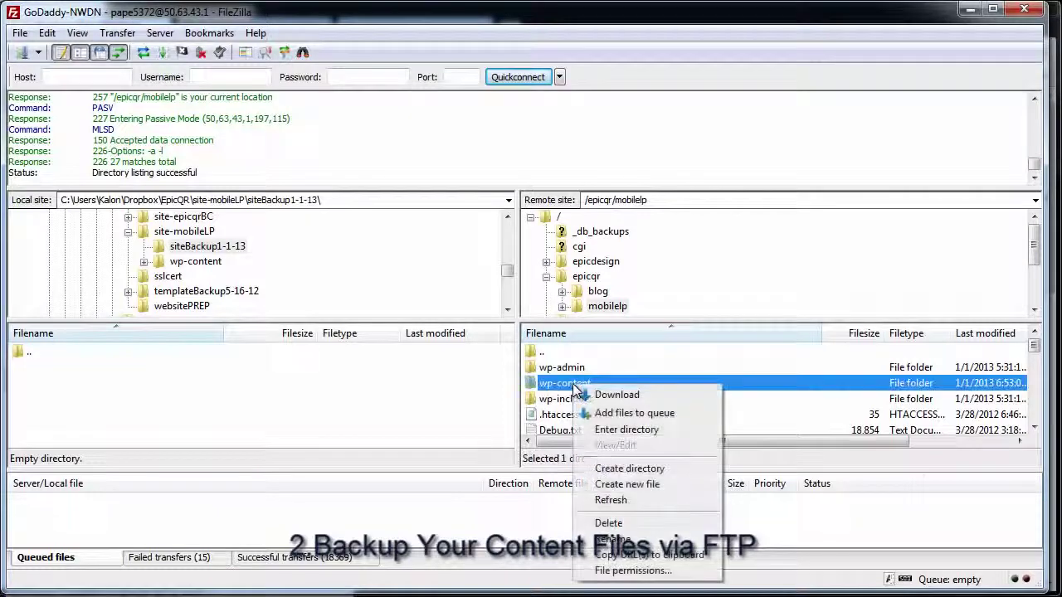
click(641, 395)
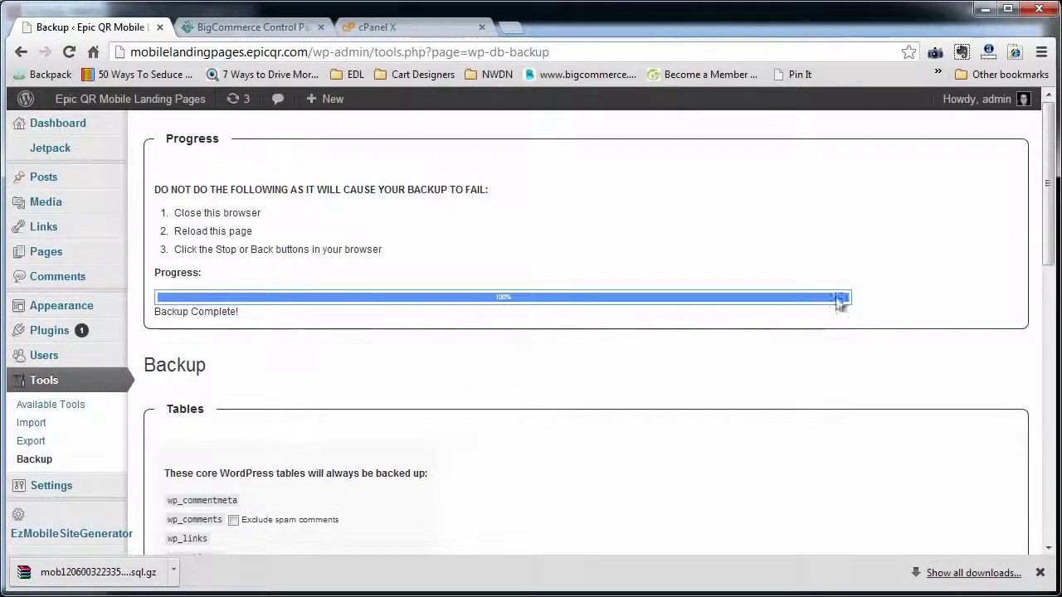
Switch back to Chrome, show the downloaded database backup in its folder, and cut the .sql archive there
click(174, 573)
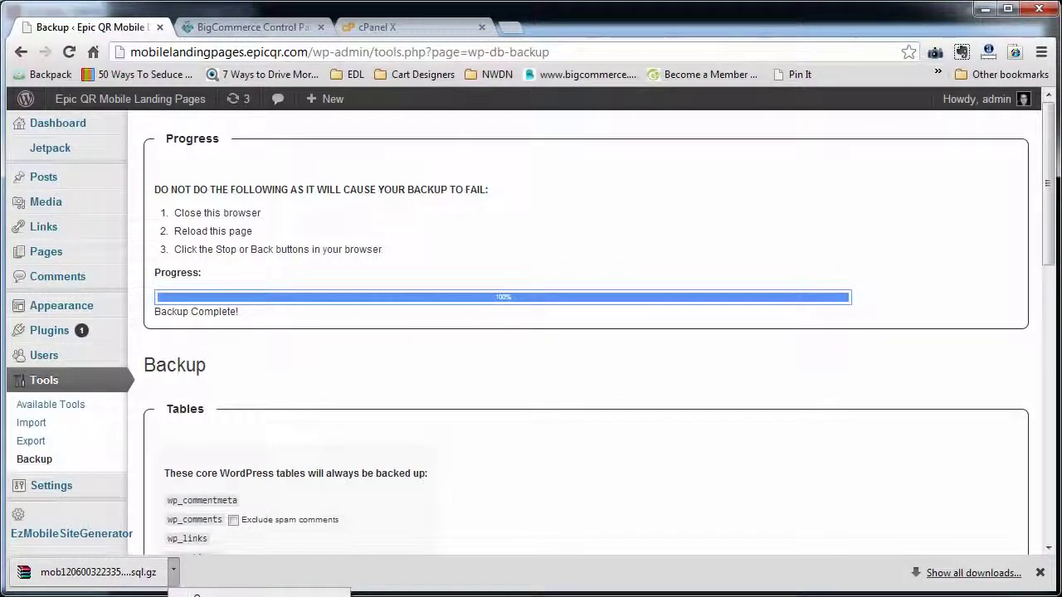
click(199, 594)
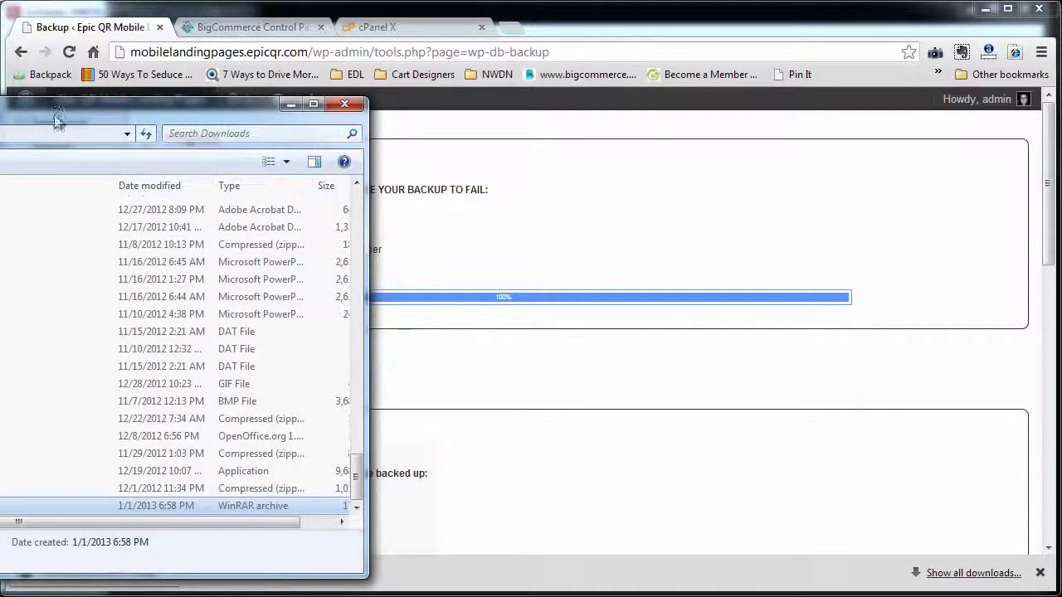
drag(257, 120, 811, 99)
right_click(426, 488)
right_click(405, 483)
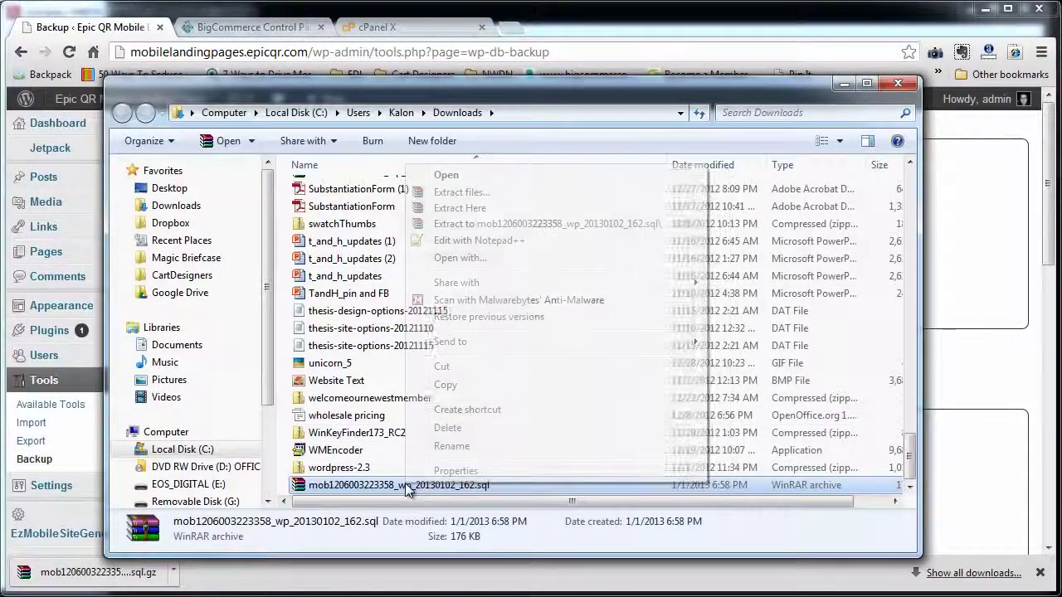
click(462, 367)
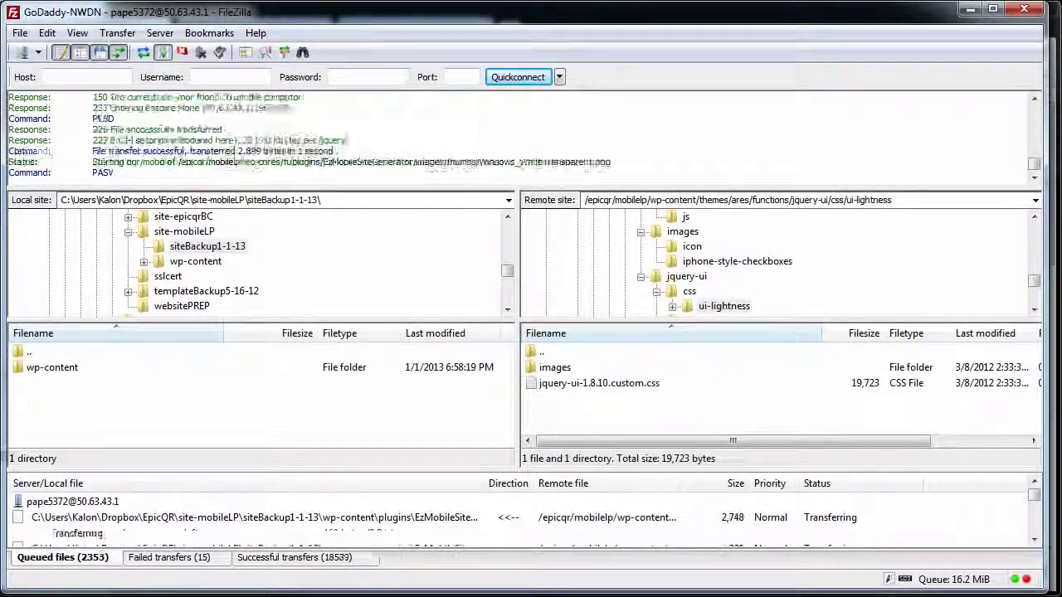
Arrange FileZilla beside the Downloads window and copy the database backup archive into the local siteBackup1-1-13 folder
right_click(50, 407)
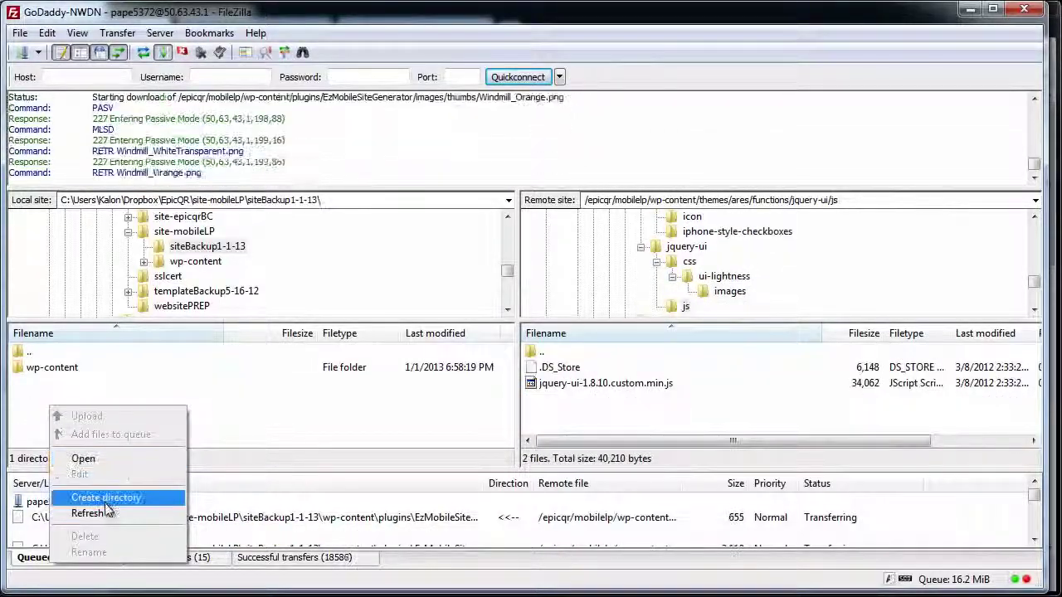
click(27, 392)
drag(486, 15, 1006, 18)
drag(515, 91, 192, 76)
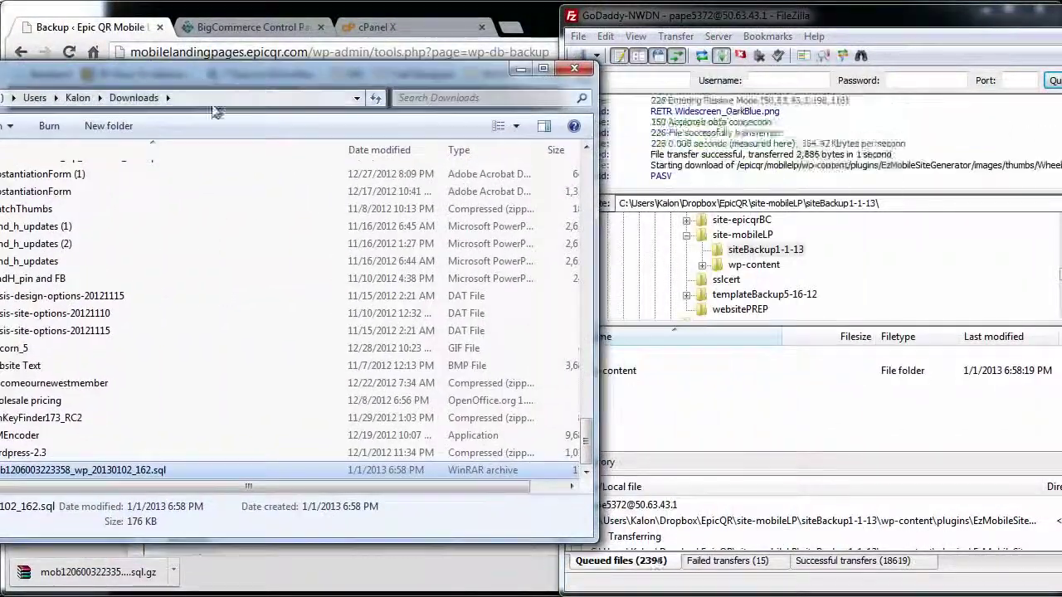
click(688, 416)
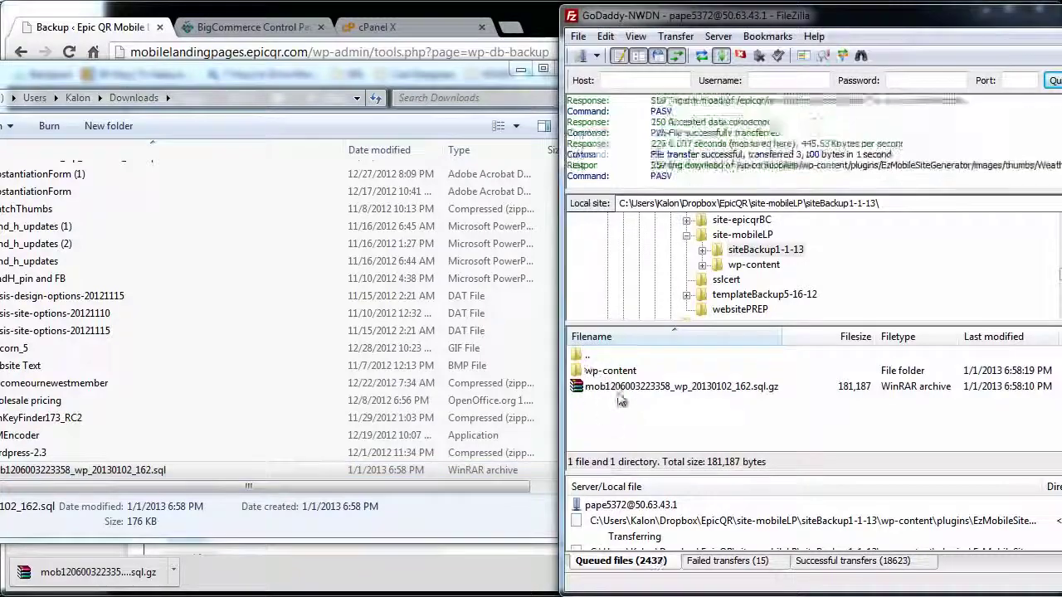
Minimize the Downloads window, and bring FileZilla fully into view to check the wp-content download before minimizing it
click(521, 68)
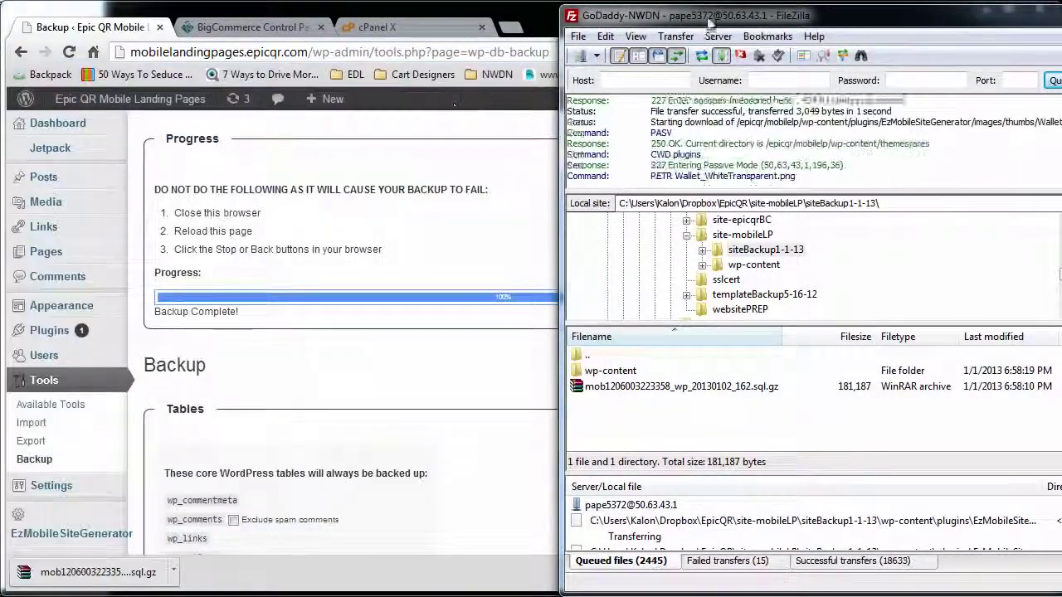
drag(733, 15, 187, 17)
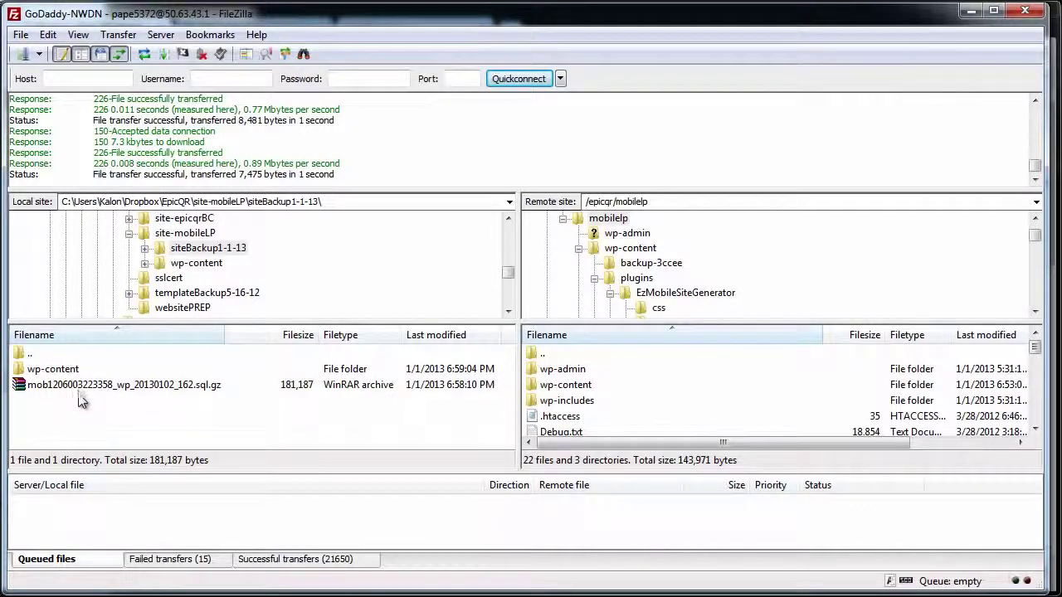
click(972, 11)
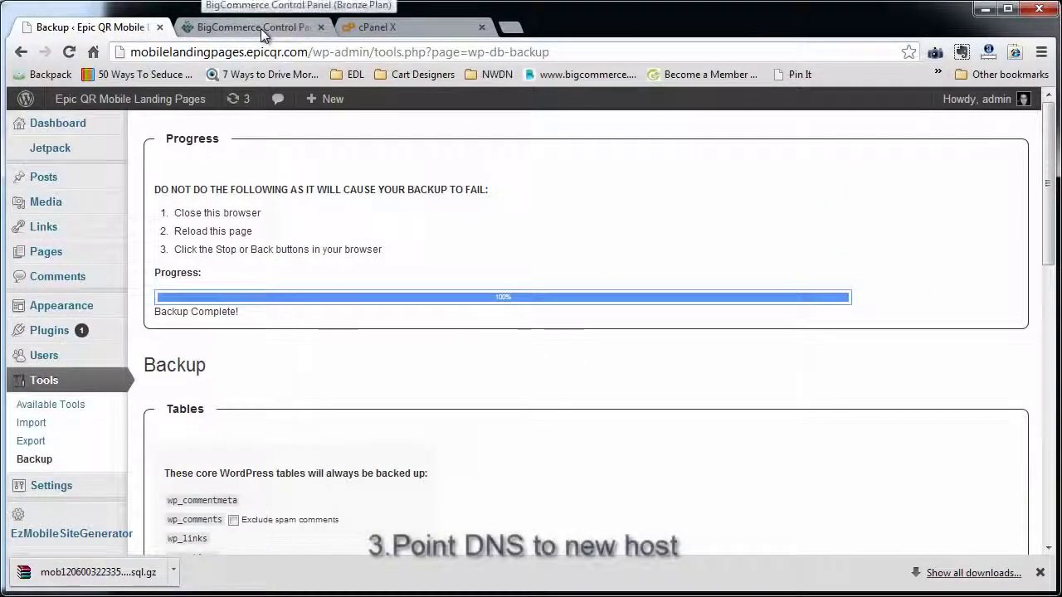
Switch to the BigCommerce DNS records and point the mobilelandingpages.epicqr.com A record to 69.194.235.203
click(260, 28)
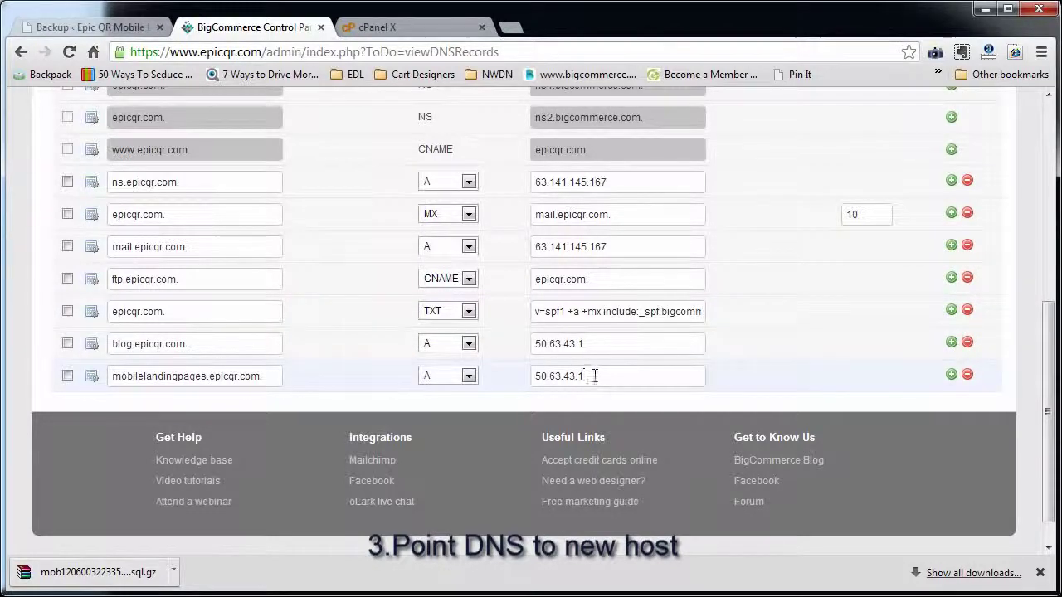
drag(594, 376, 505, 384)
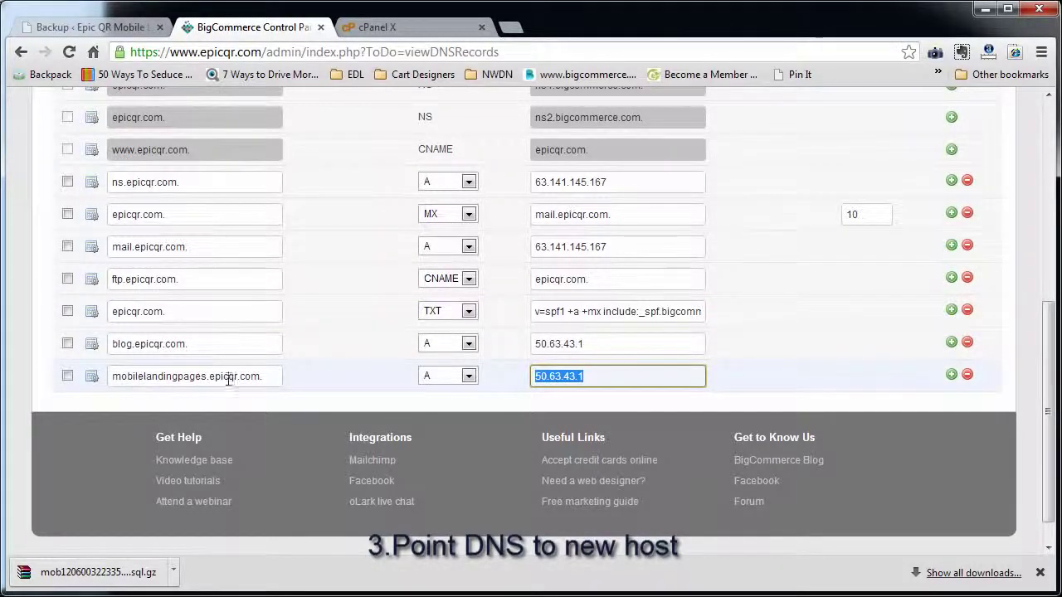
drag(265, 377, 111, 380)
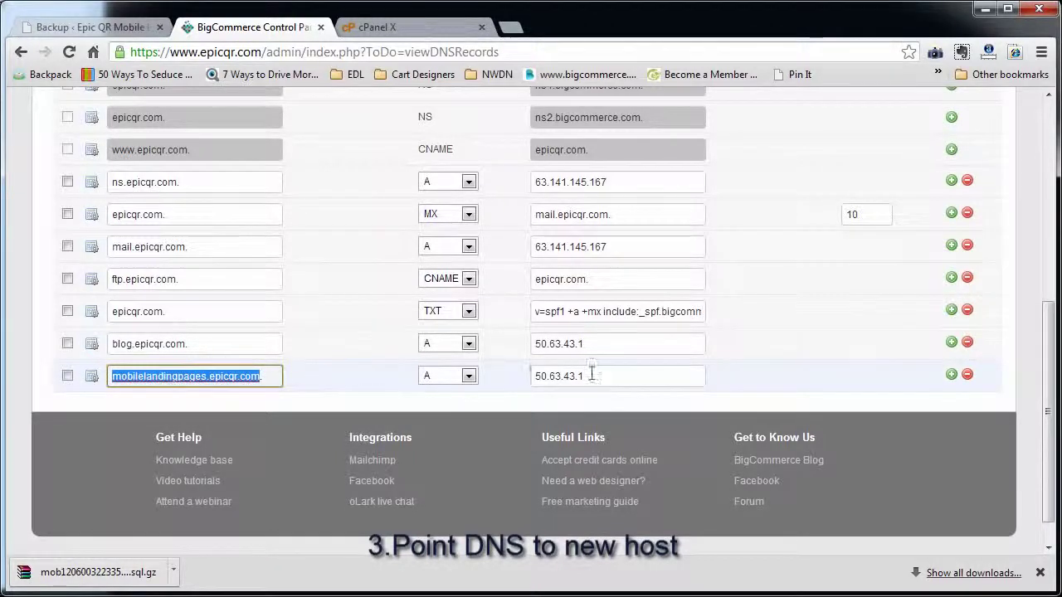
drag(588, 376, 533, 377)
key(alt+Tab)
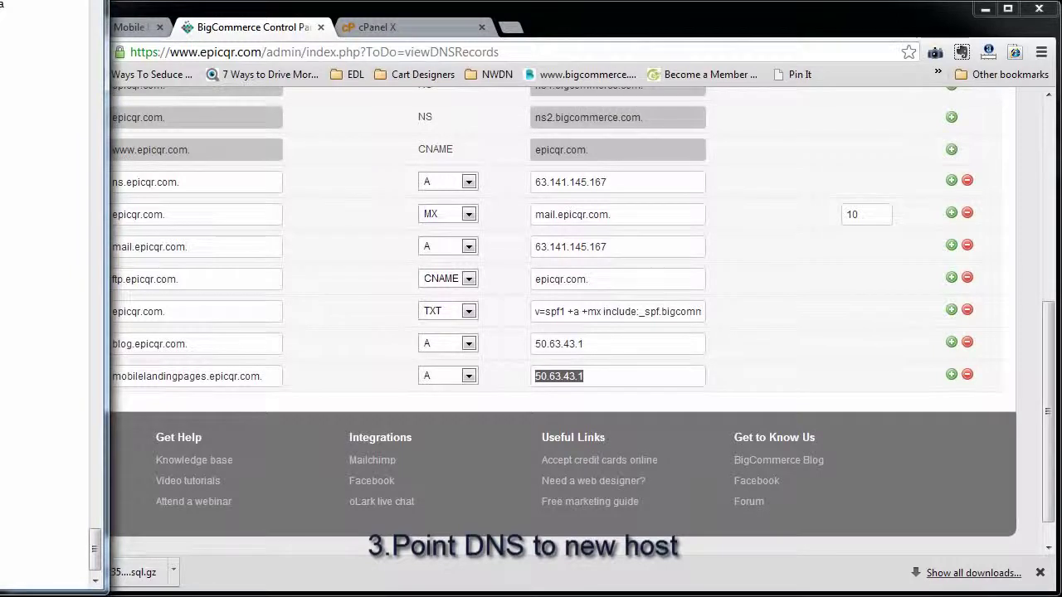
click(633, 374)
key(ctrl+v)
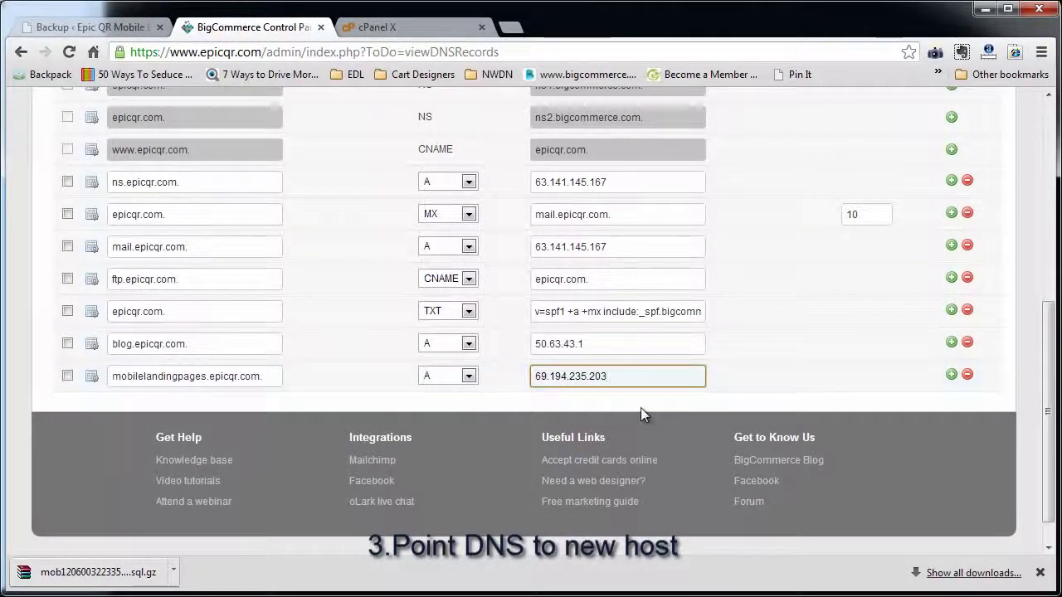
key(Return)
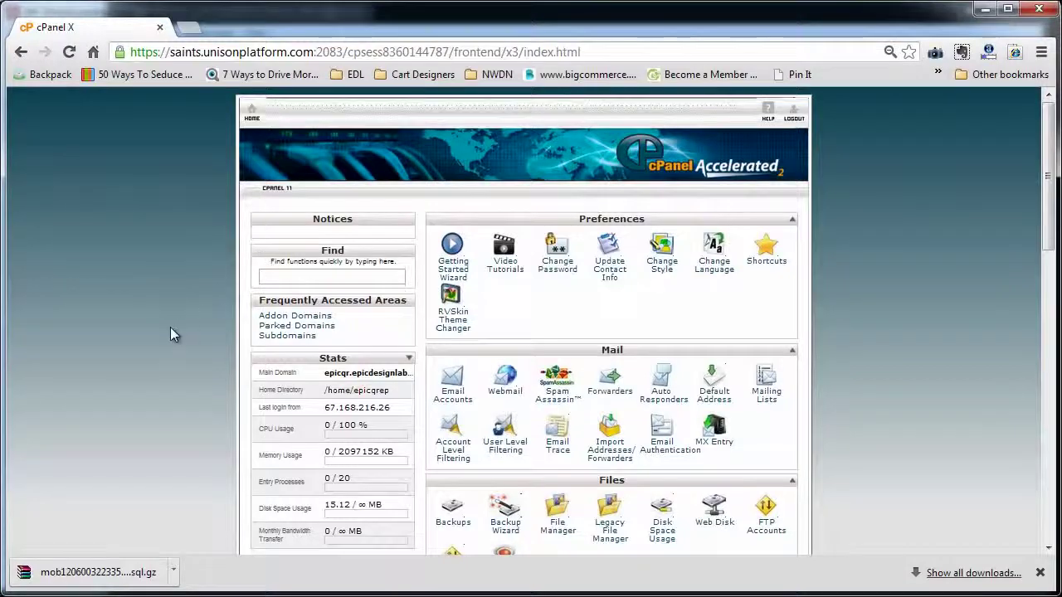
Open the WordPress installation form in Softaculous from the new host's cPanel
scroll(170, 326, down, 6)
scroll(170, 328, down, 5)
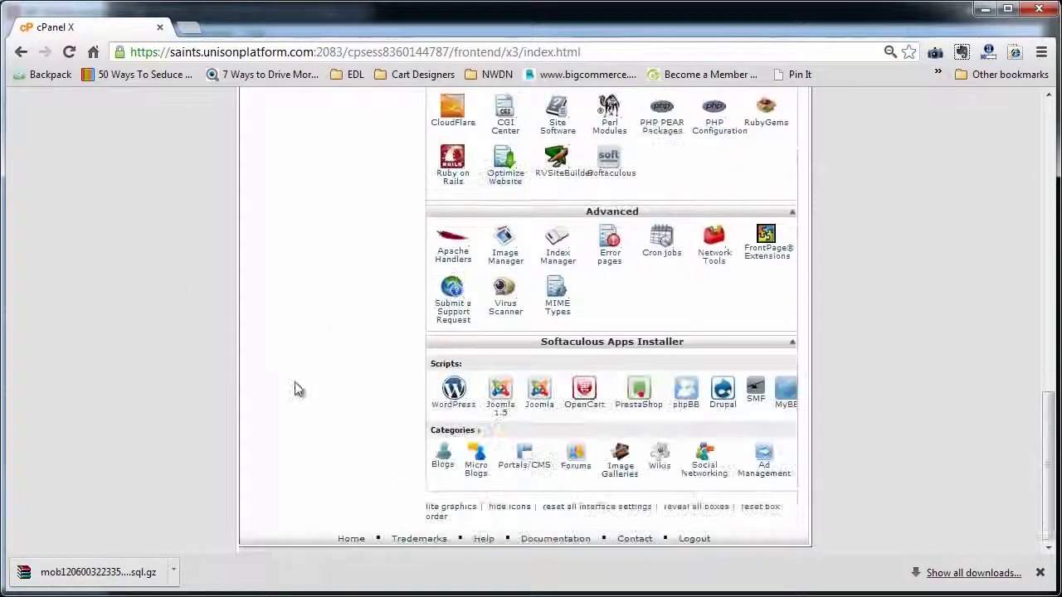
click(453, 394)
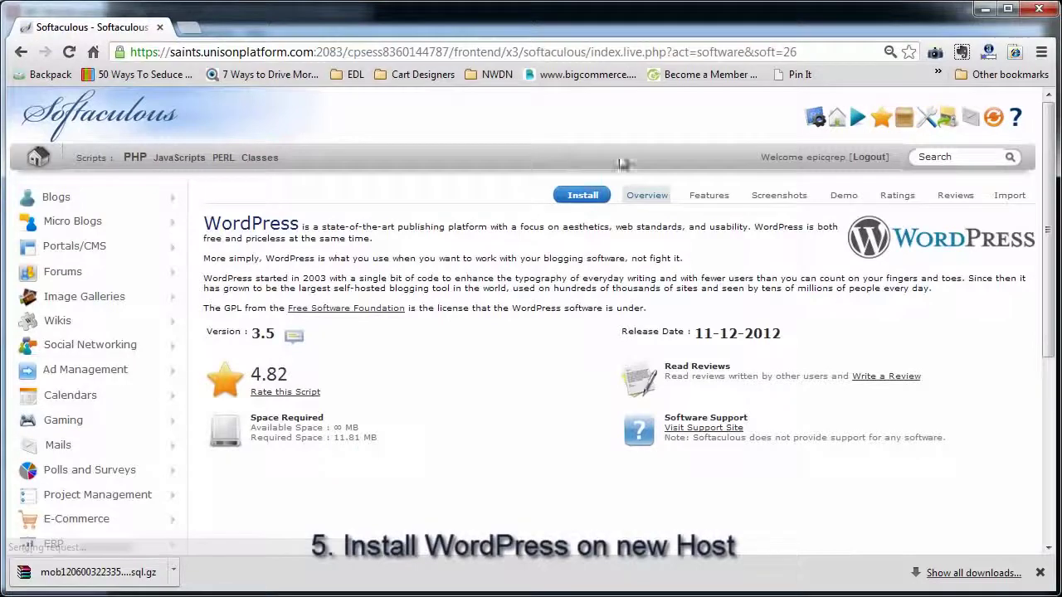
click(582, 195)
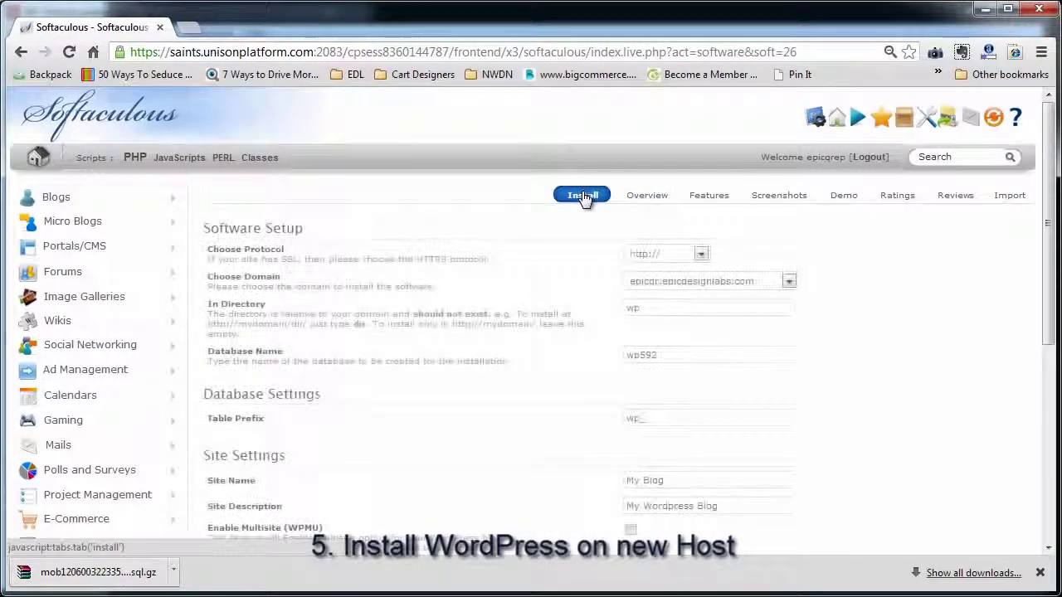
drag(643, 308, 507, 321)
key(BackSpace)
key(Tab)
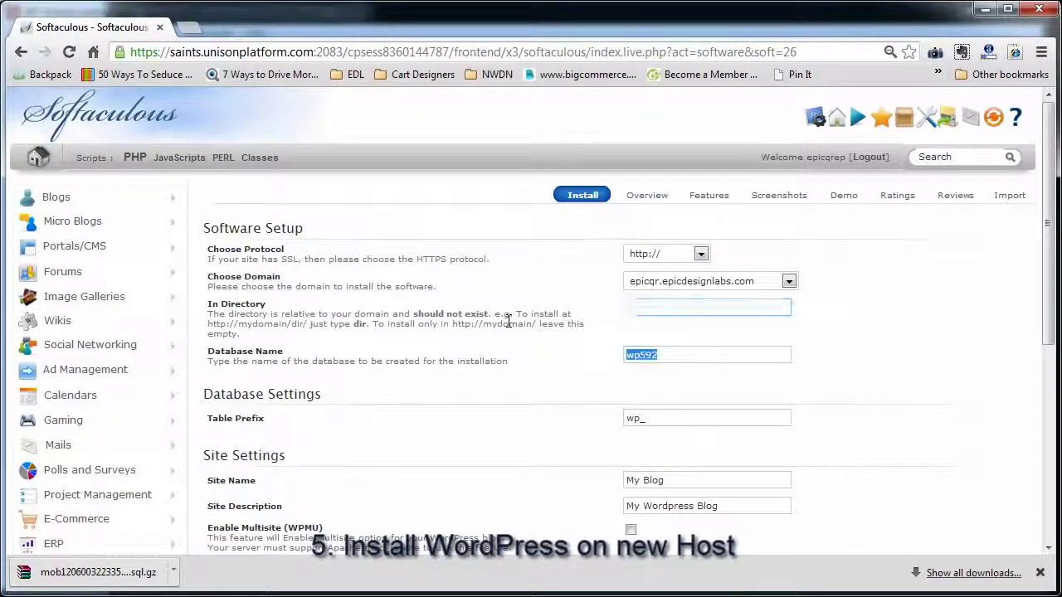
click(668, 254)
click(722, 282)
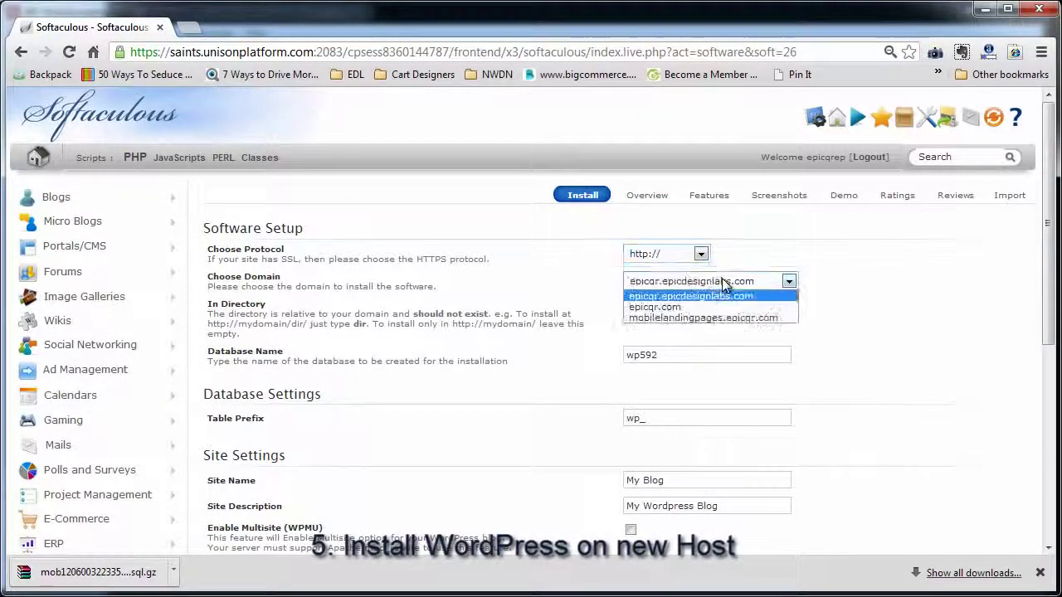
click(701, 318)
scroll(518, 452, down, 4)
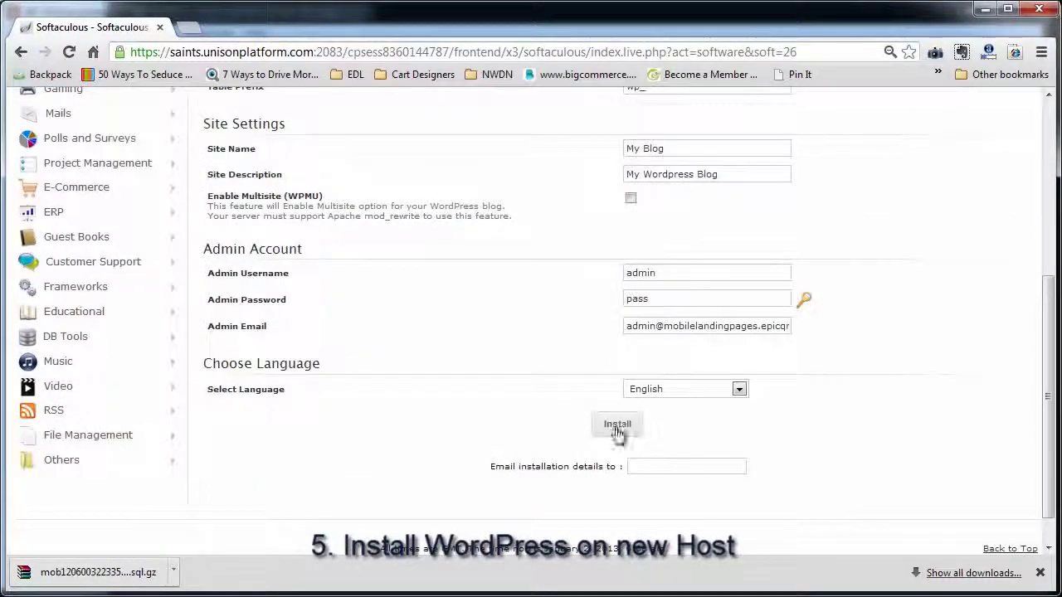
scroll(621, 431, down, 1)
click(618, 387)
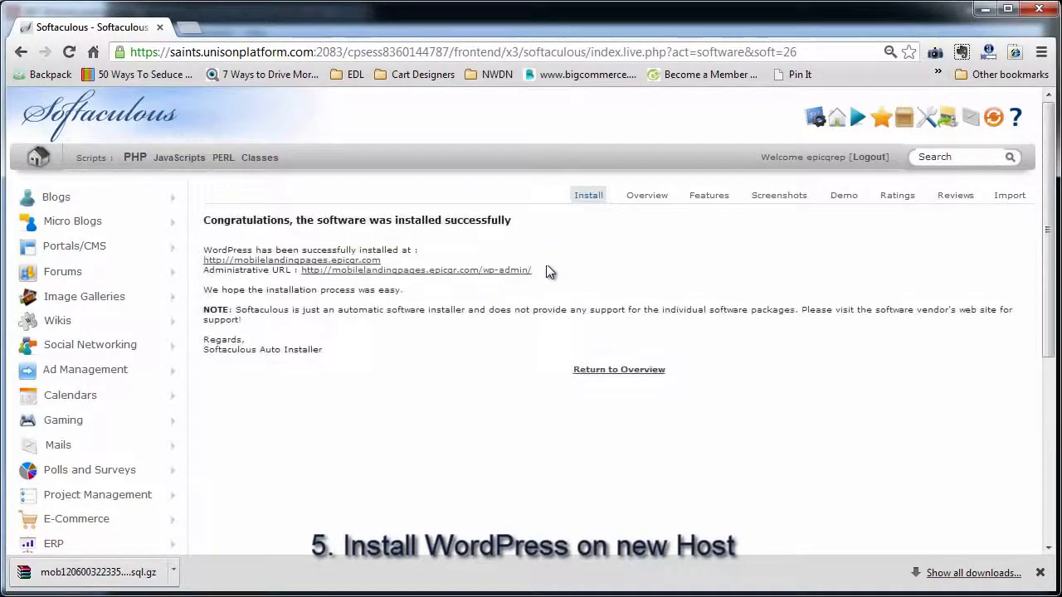
View the newly installed mobilelandingpages.epicqr.com blog page and return to the Softaculous page
click(314, 269)
scroll(261, 360, down, 6)
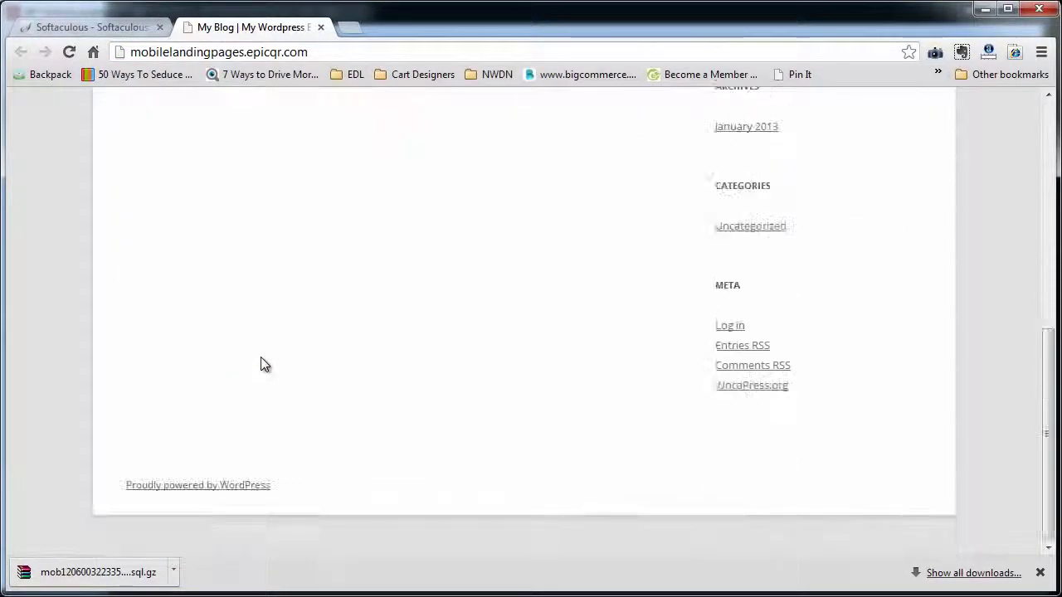
scroll(261, 364, up, 6)
click(120, 28)
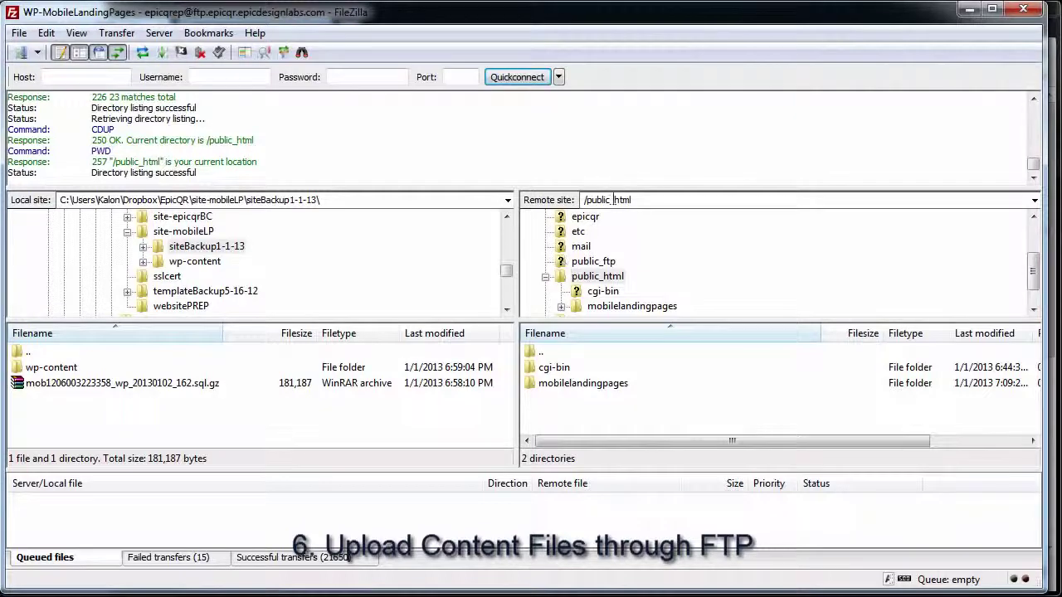
In FileZilla on the new host, open the remote mobilelandingpages folder inside public_html
click(20, 33)
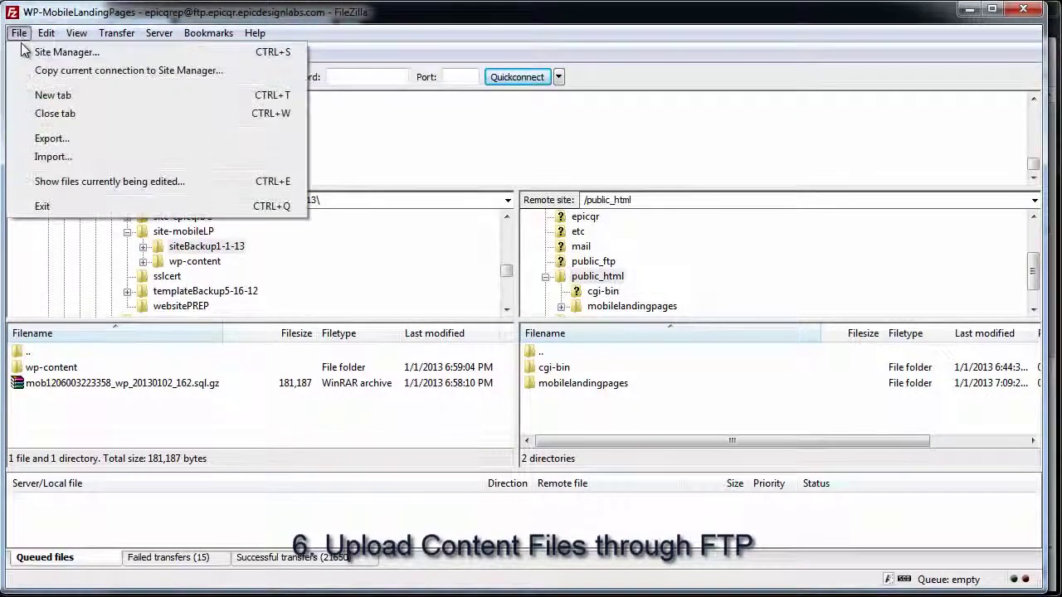
click(652, 203)
click(597, 277)
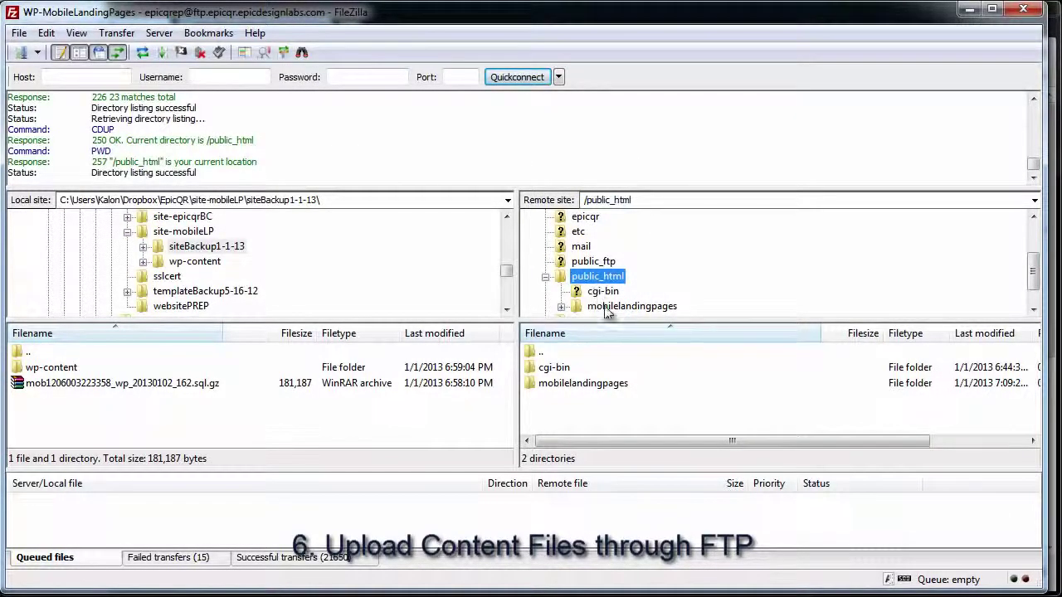
click(611, 280)
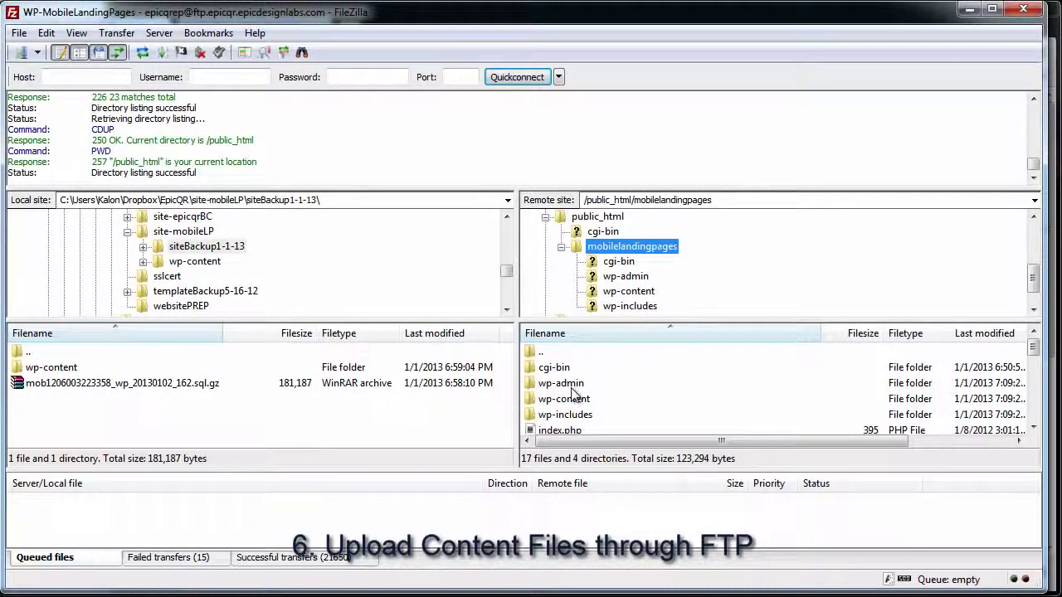
Open the wp-content folder both on the remote site and in the local siteBackup1-1-13 folder
click(571, 383)
click(572, 399)
click(585, 415)
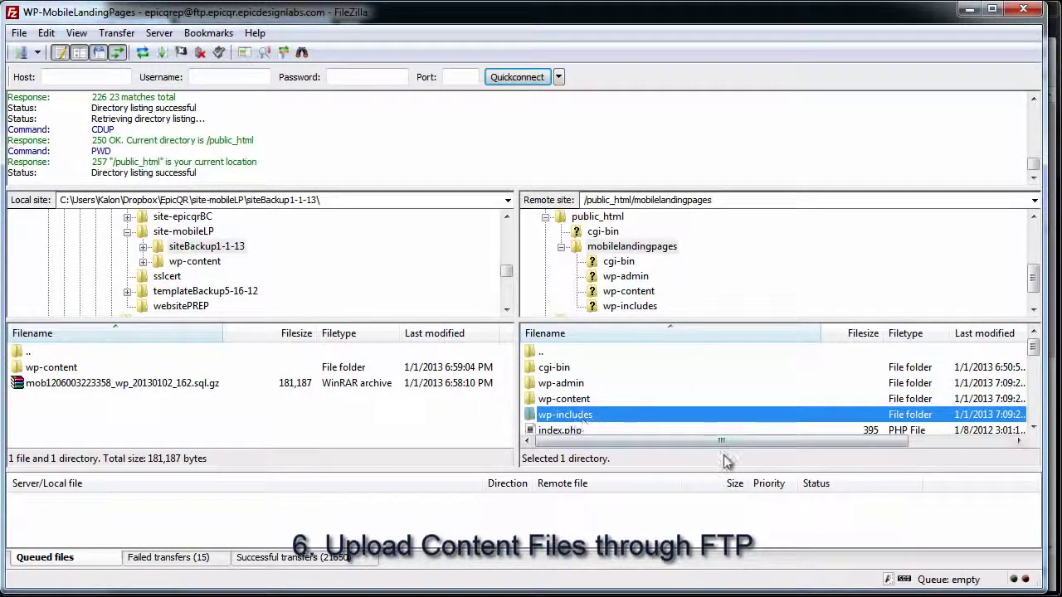
double_click(578, 403)
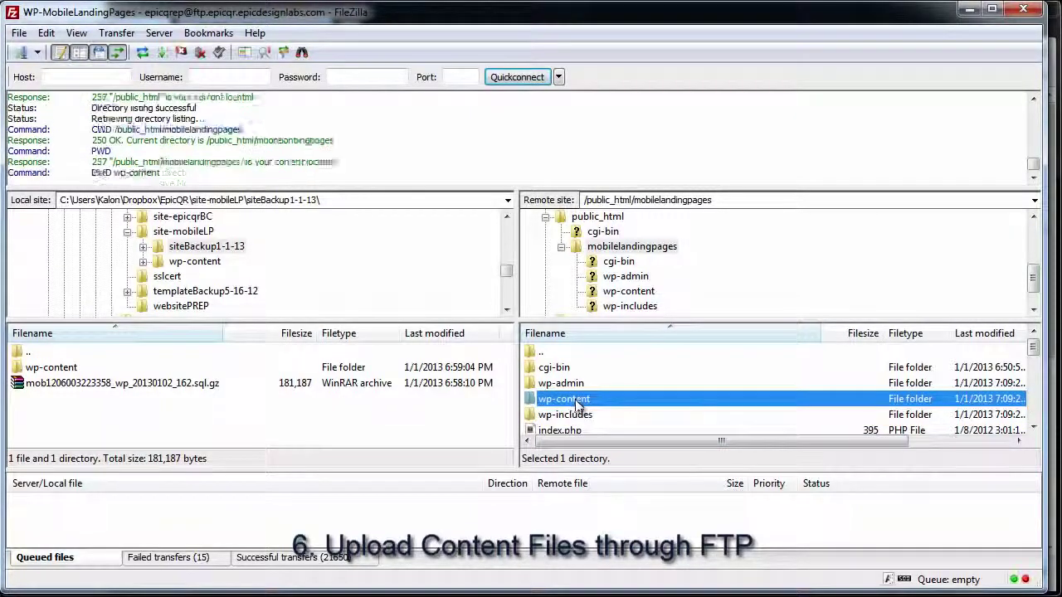
click(63, 373)
double_click(63, 372)
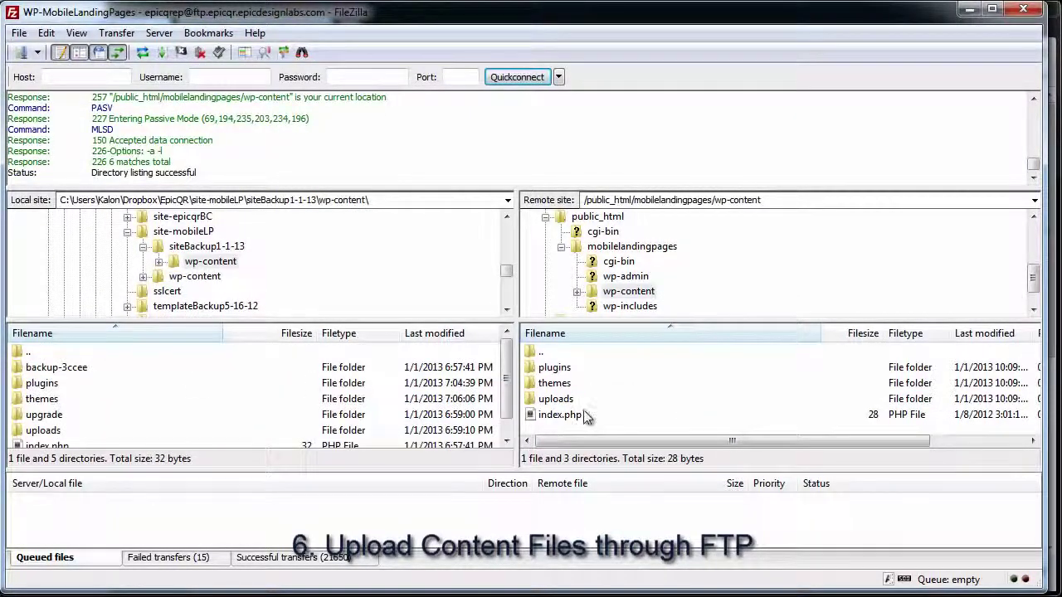
Delete the plugins, themes and uploads folders and index.php from the remote wp-content folder
click(554, 368)
shift+click(564, 398)
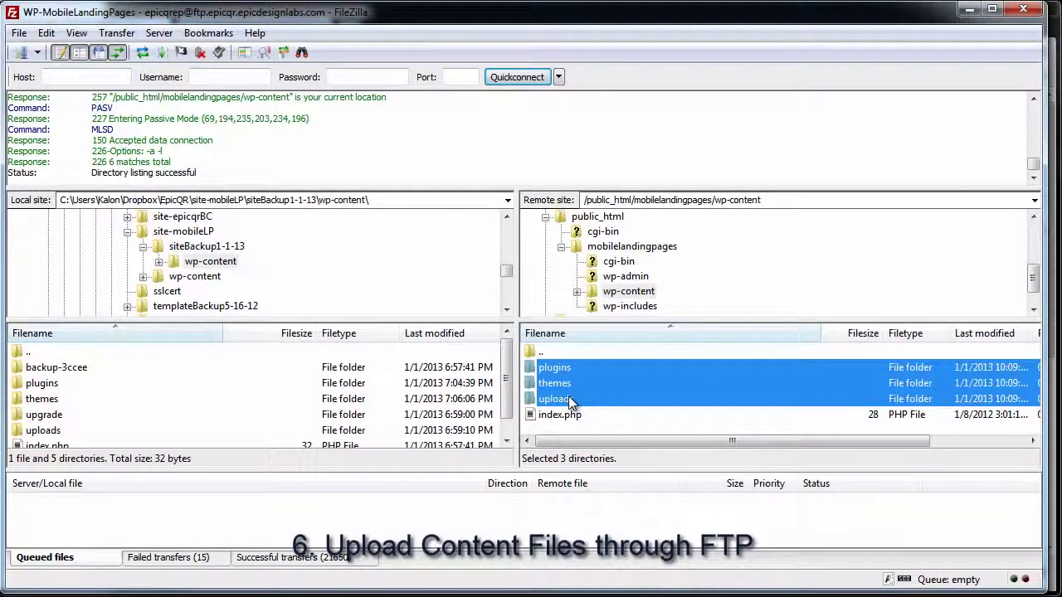
shift+click(573, 414)
key(Delete)
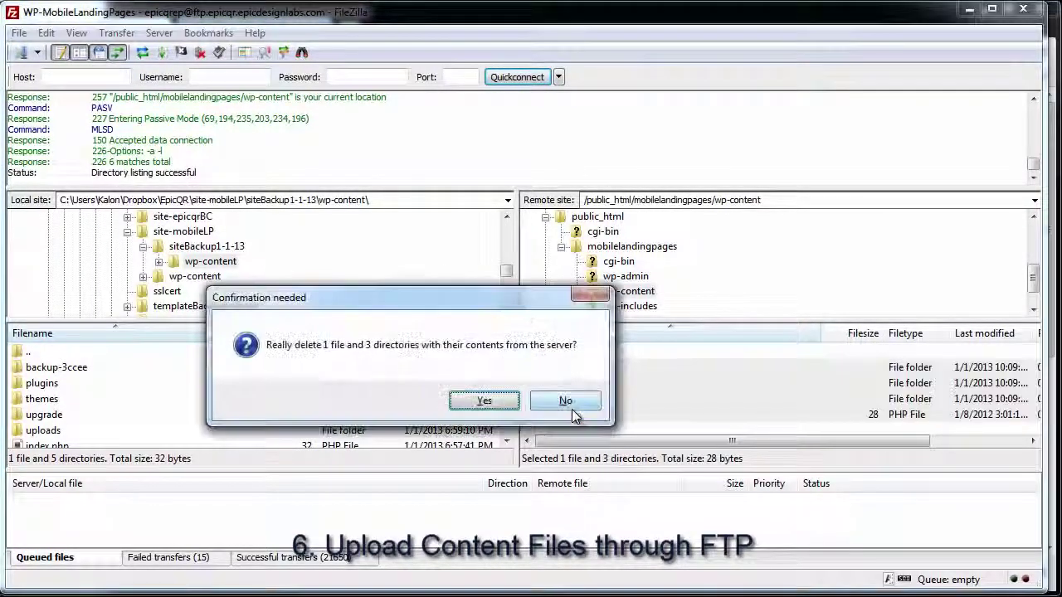
click(487, 399)
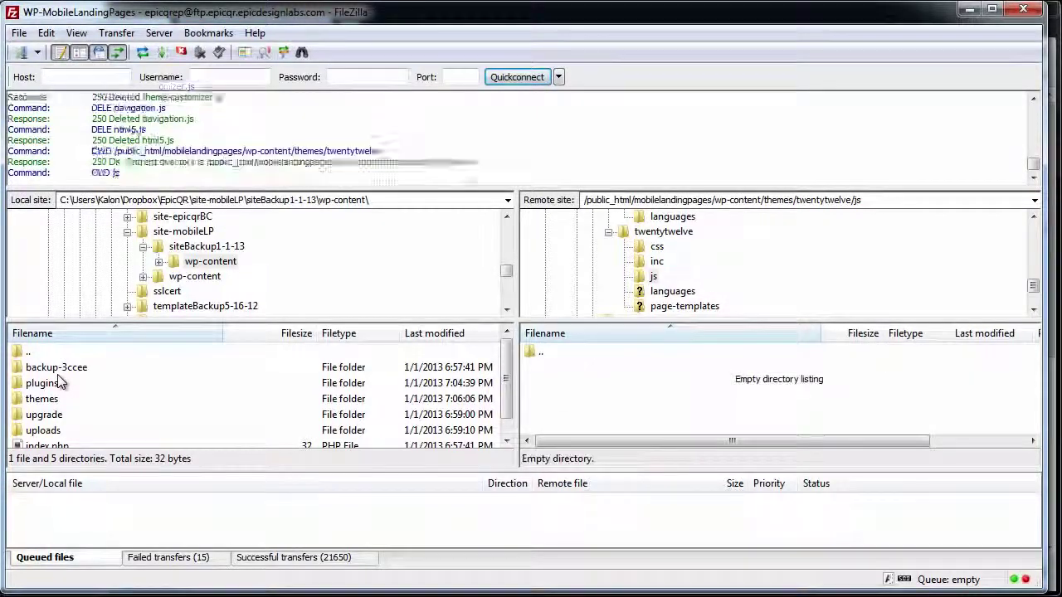
Upload everything in the local siteBackup1-1-13 wp-content folder, from backup-3ccee through index.php, to the remote wp-content folder
click(54, 374)
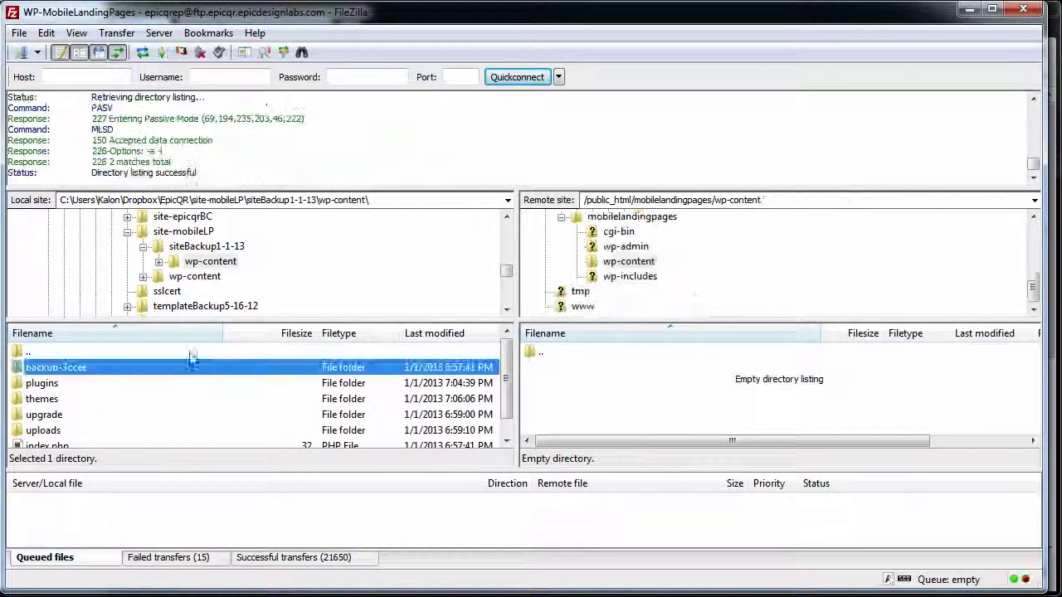
click(206, 246)
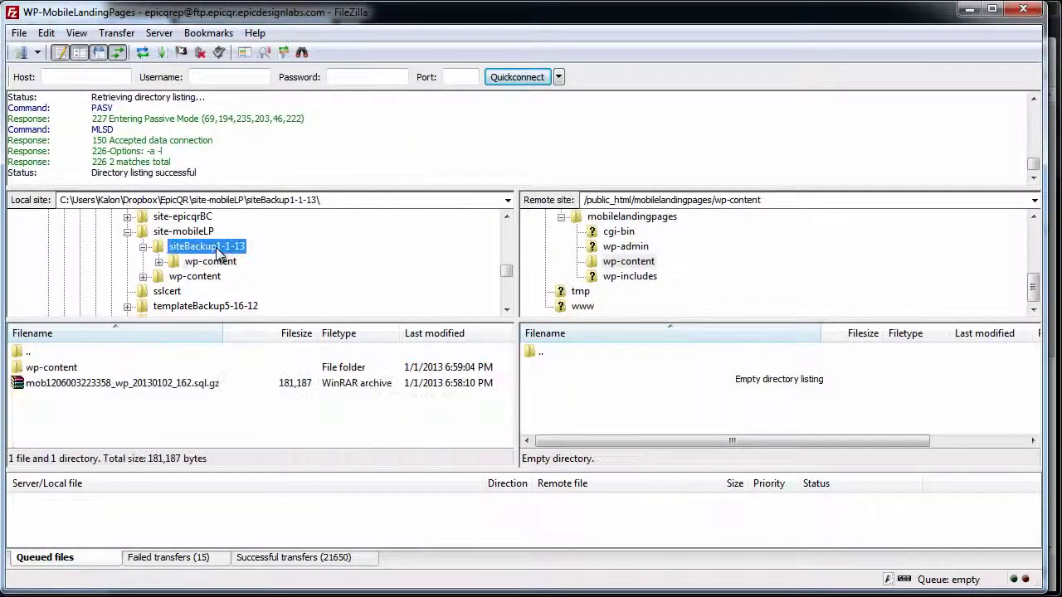
click(50, 370)
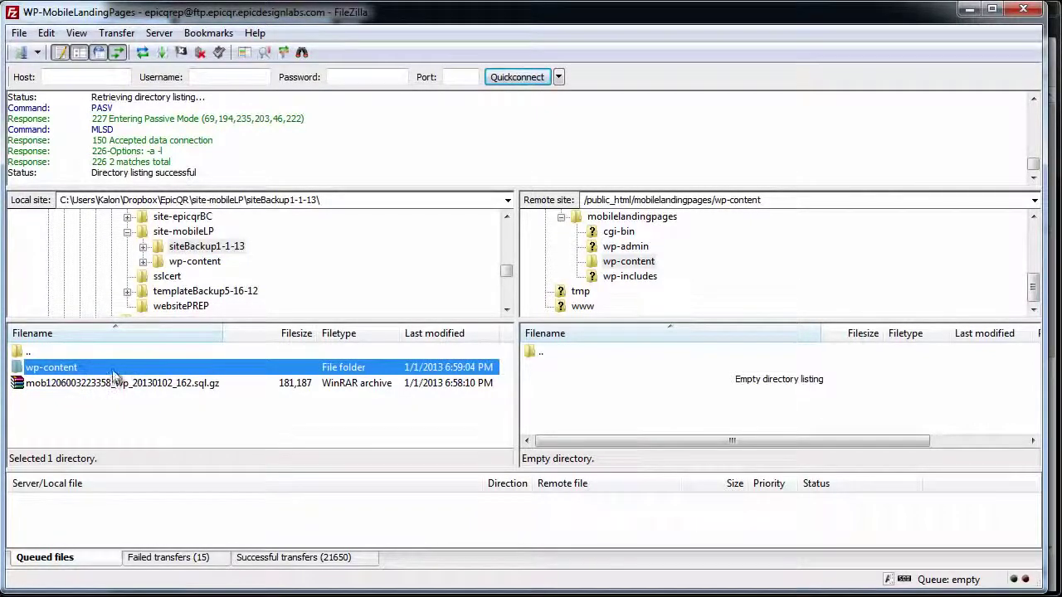
double_click(113, 374)
scroll(51, 433, down, 1)
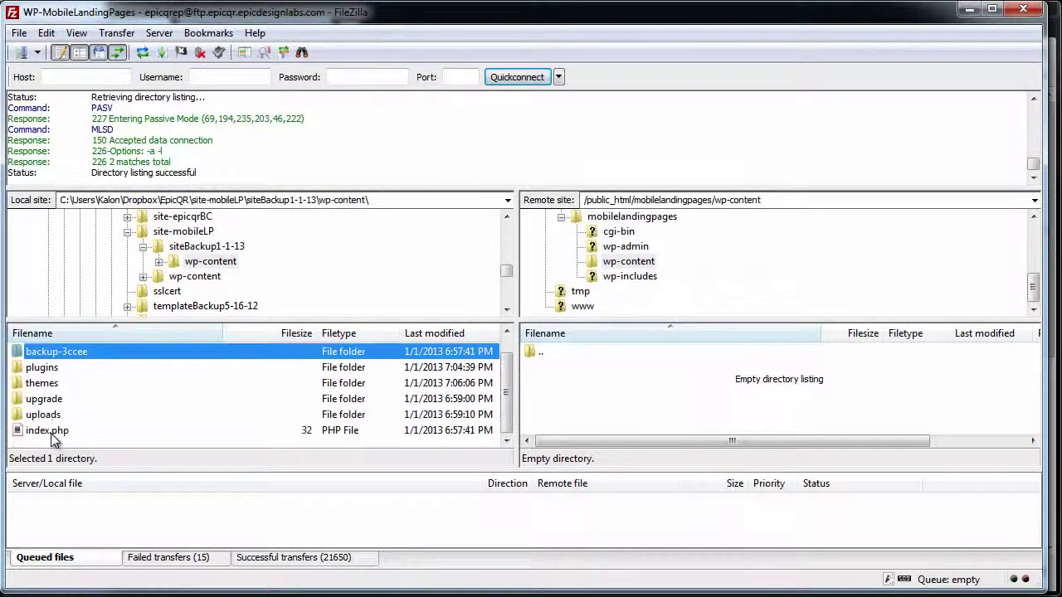
shift+click(50, 429)
right_click(69, 352)
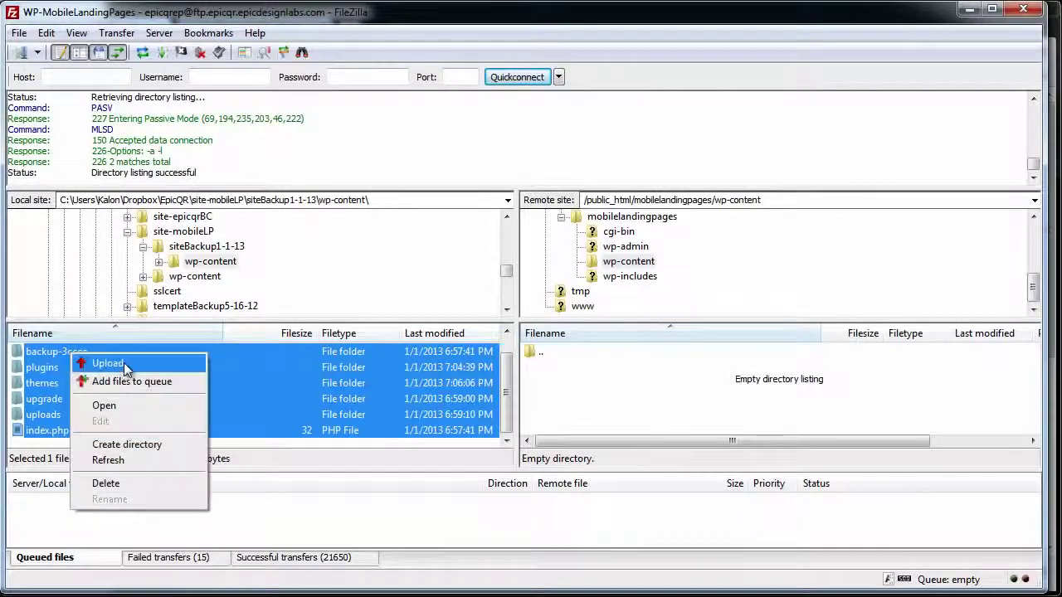
click(123, 362)
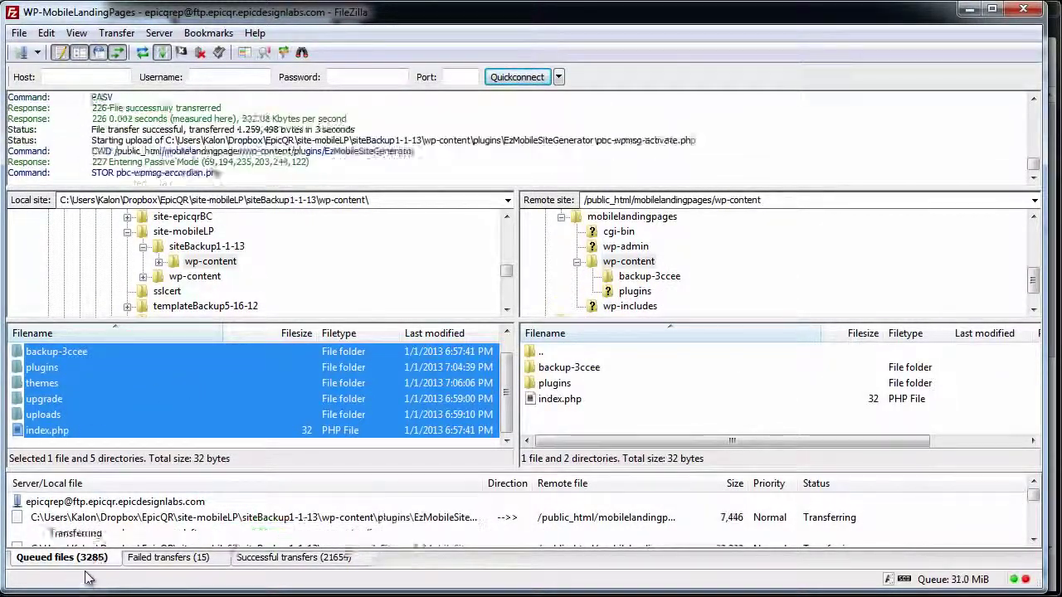
Switch from FileZilla to the browser, return to cPanel from Softaculous, and open the epicqrep_wp592 database in phpMyAdmin
click(968, 9)
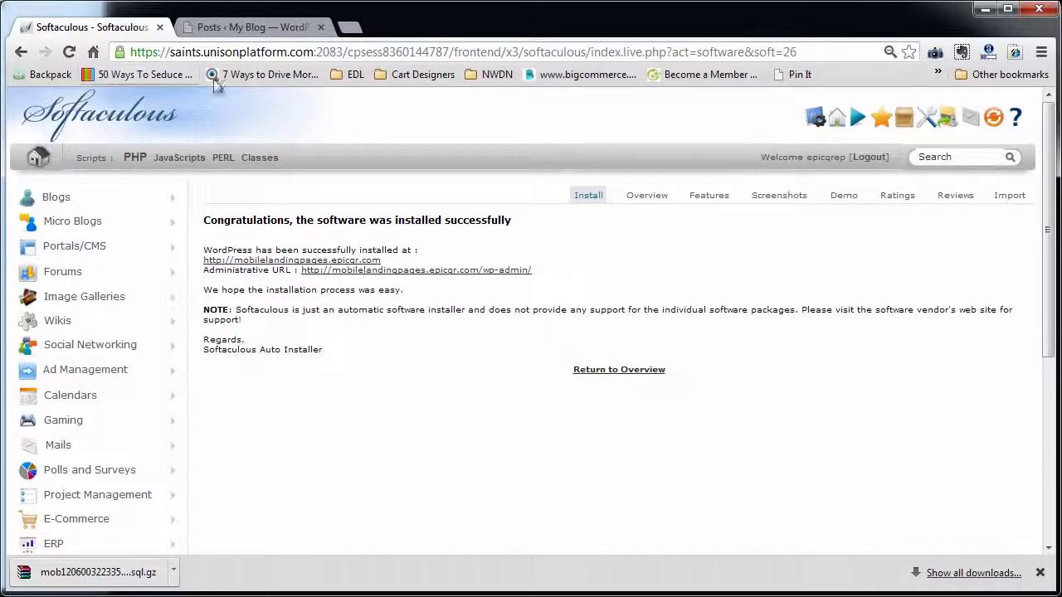
click(814, 117)
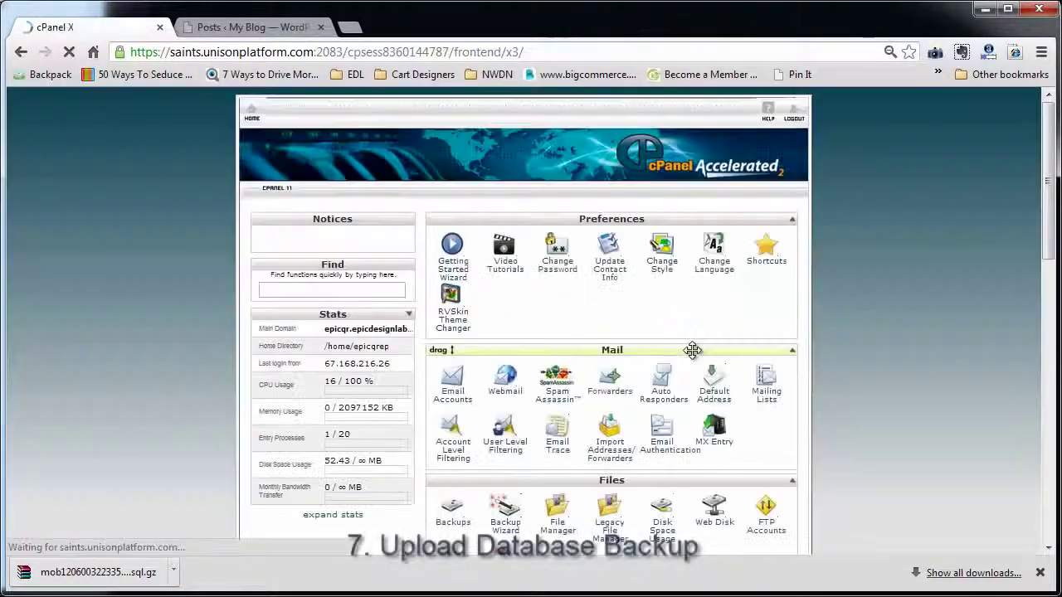
scroll(502, 386, down, 5)
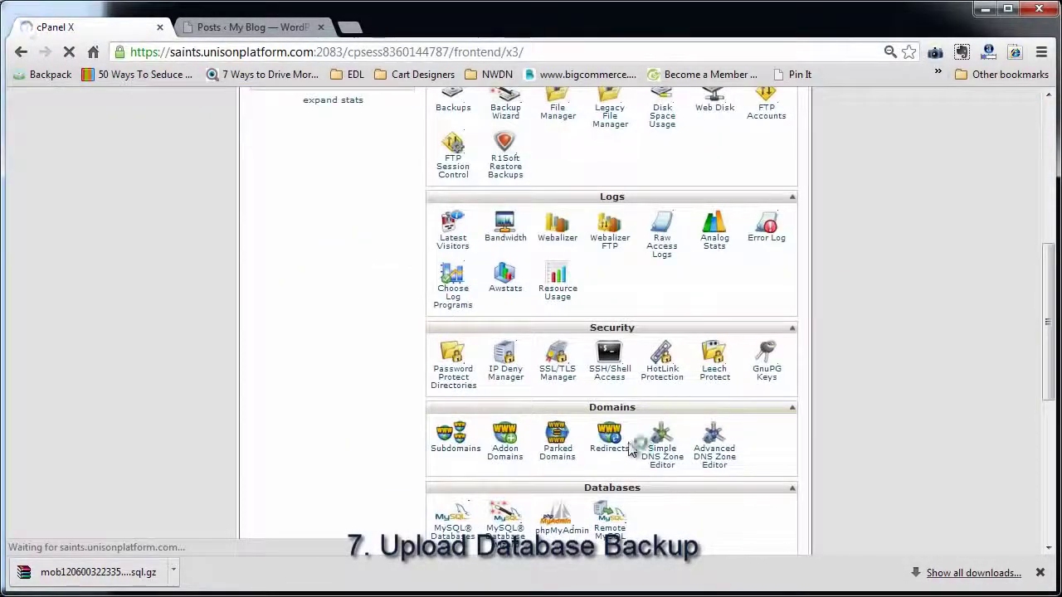
scroll(663, 475, down, 6)
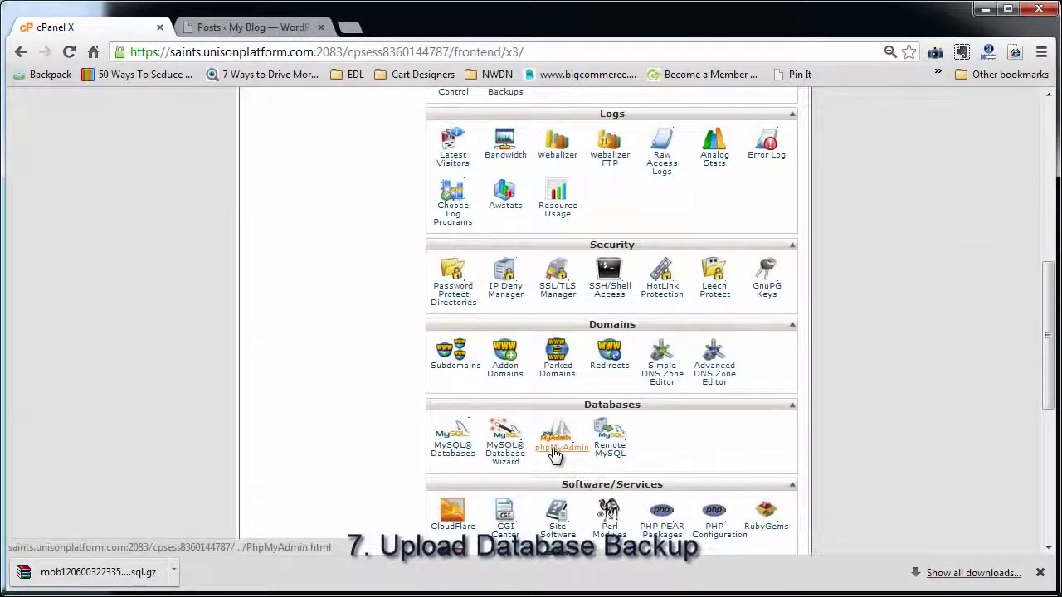
click(554, 450)
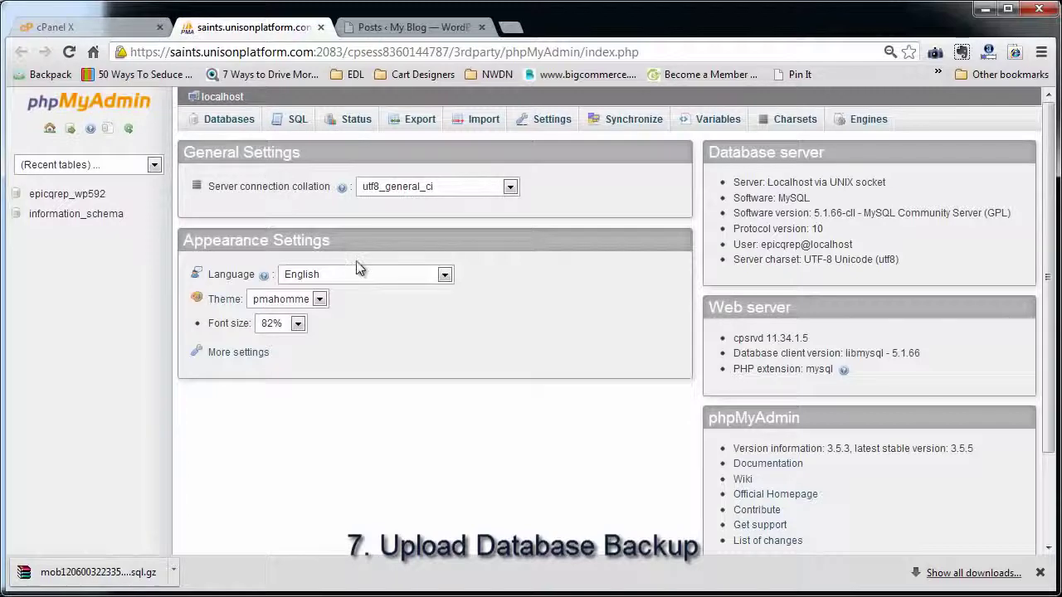
click(79, 199)
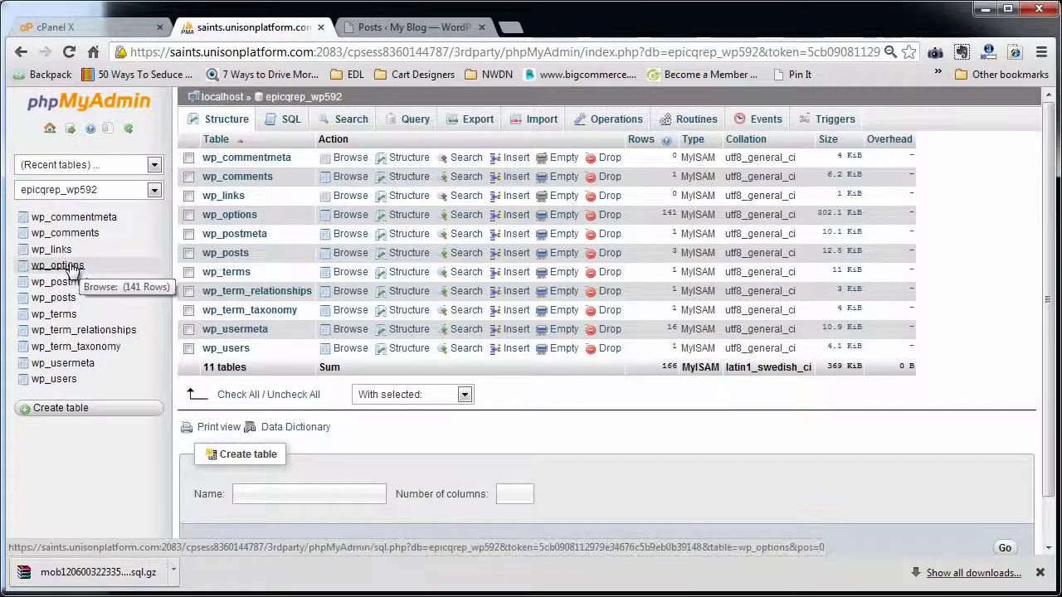
Browse the rows of the wp_options table, from siteurl down to permalink_structure
click(315, 340)
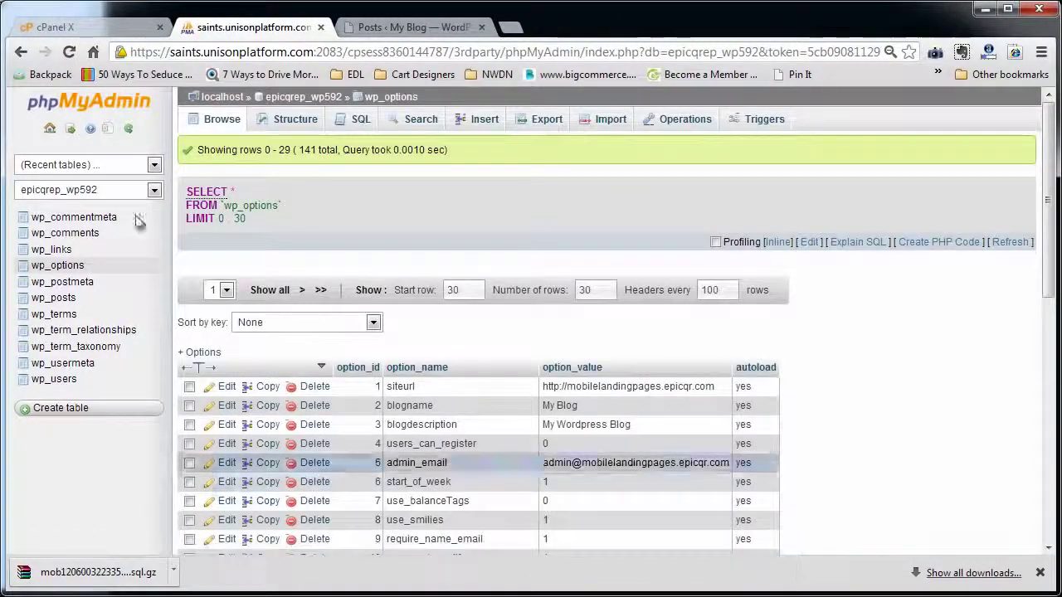
scroll(330, 411, down, 5)
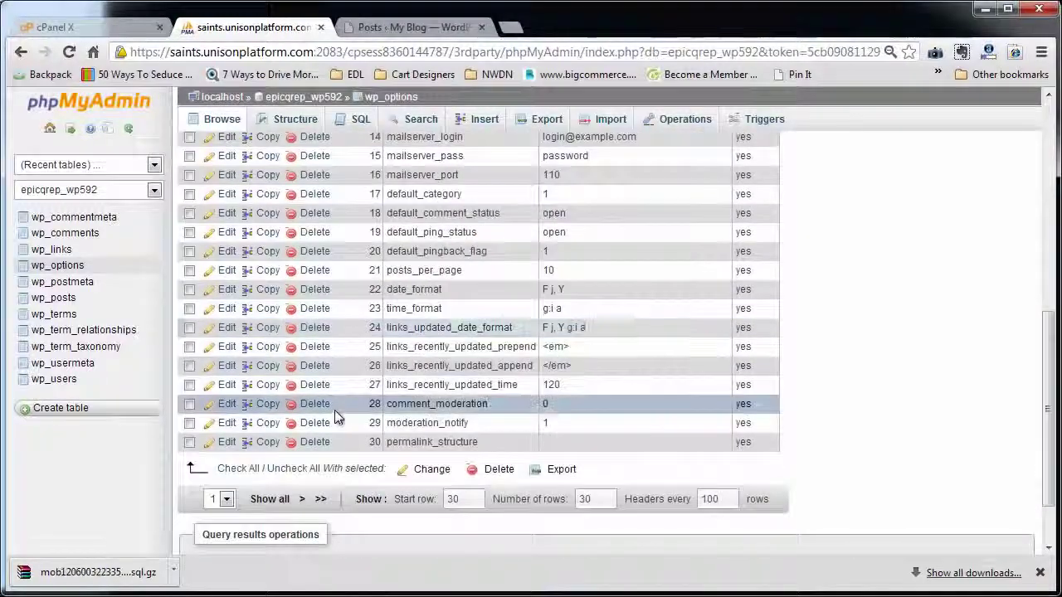
scroll(326, 415, up, 5)
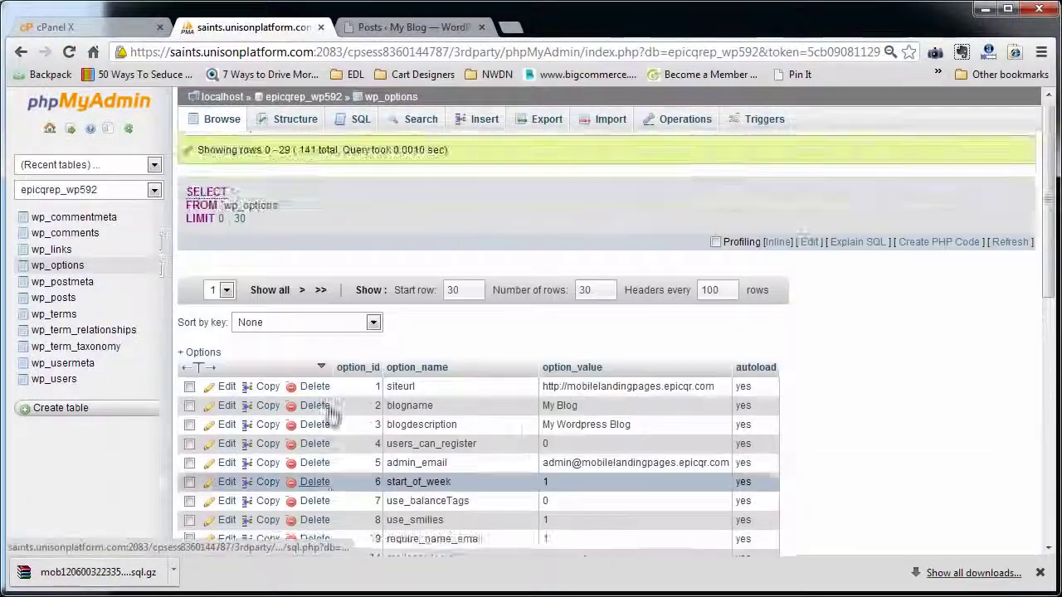
scroll(367, 291, down, 1)
scroll(469, 239, up, 1)
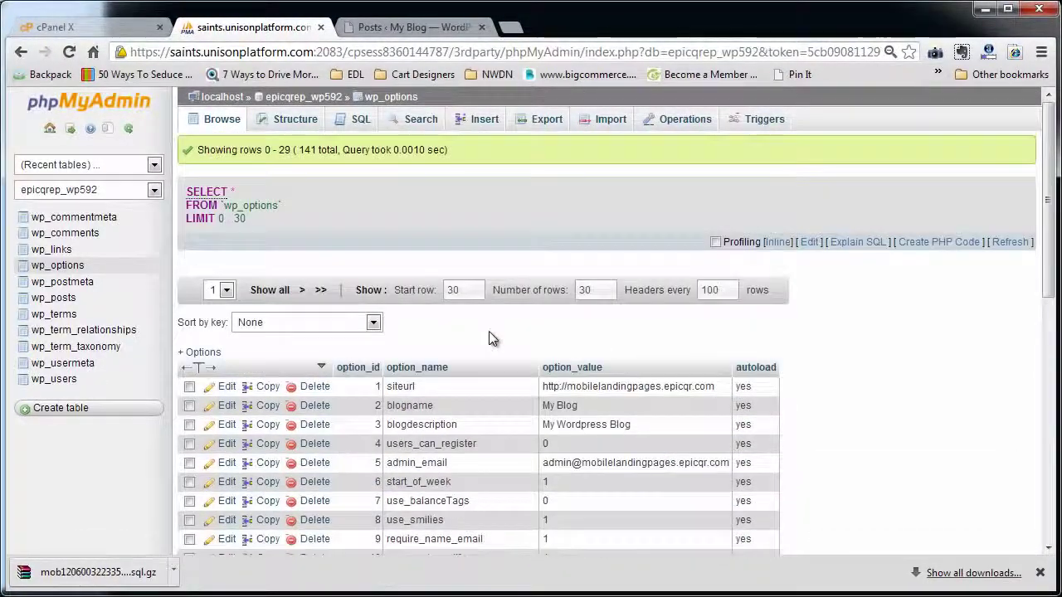
click(610, 124)
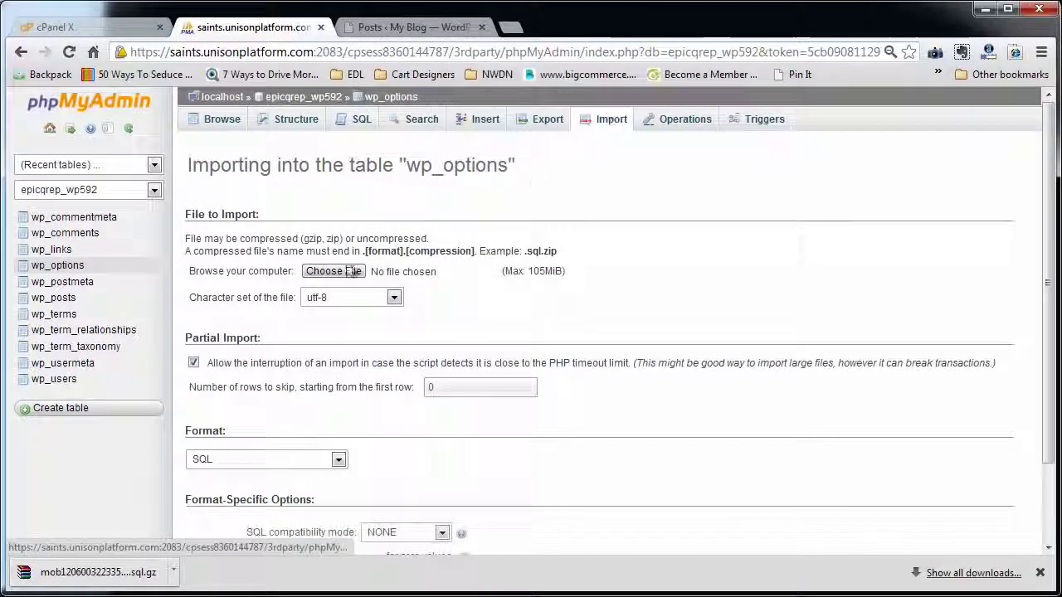
click(345, 273)
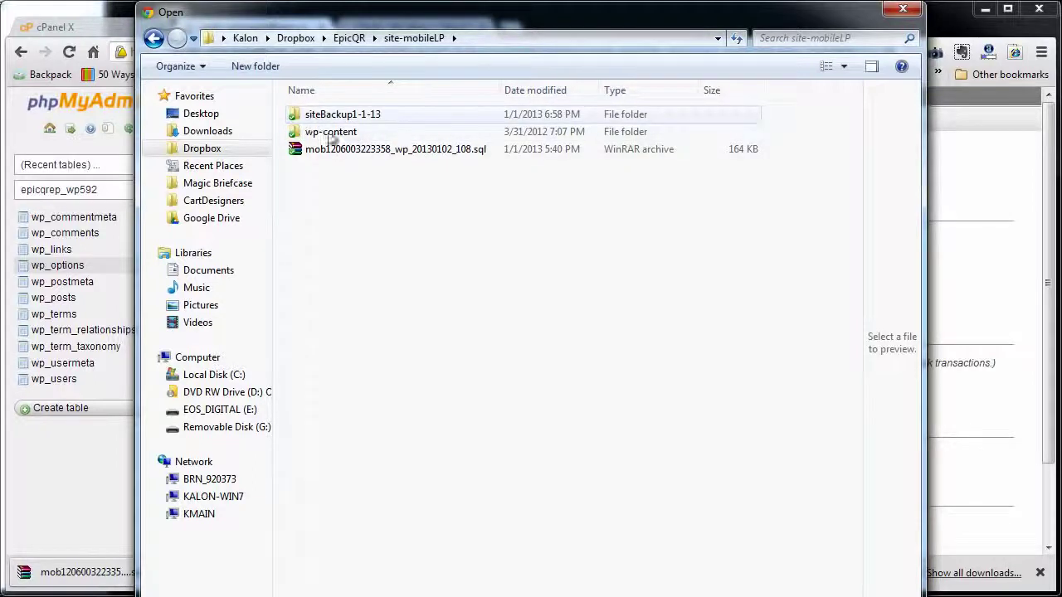
click(365, 150)
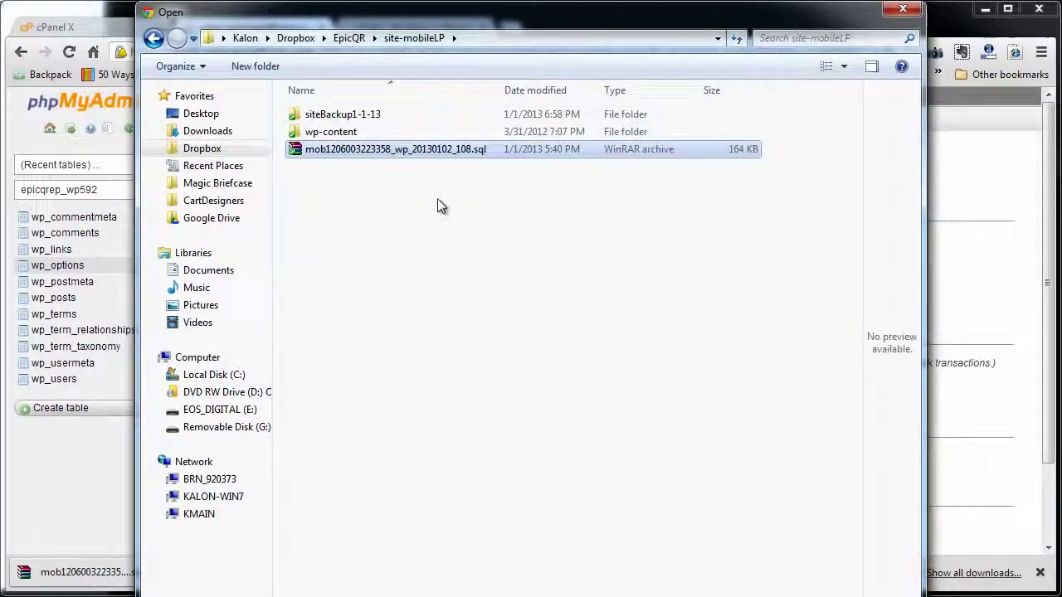
double_click(427, 150)
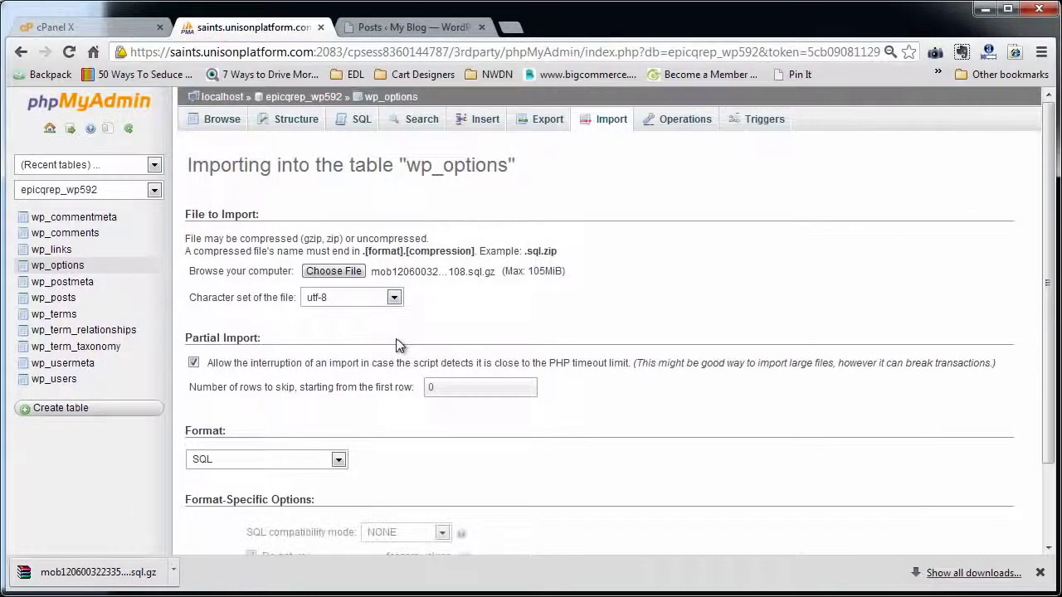
scroll(338, 460, down, 2)
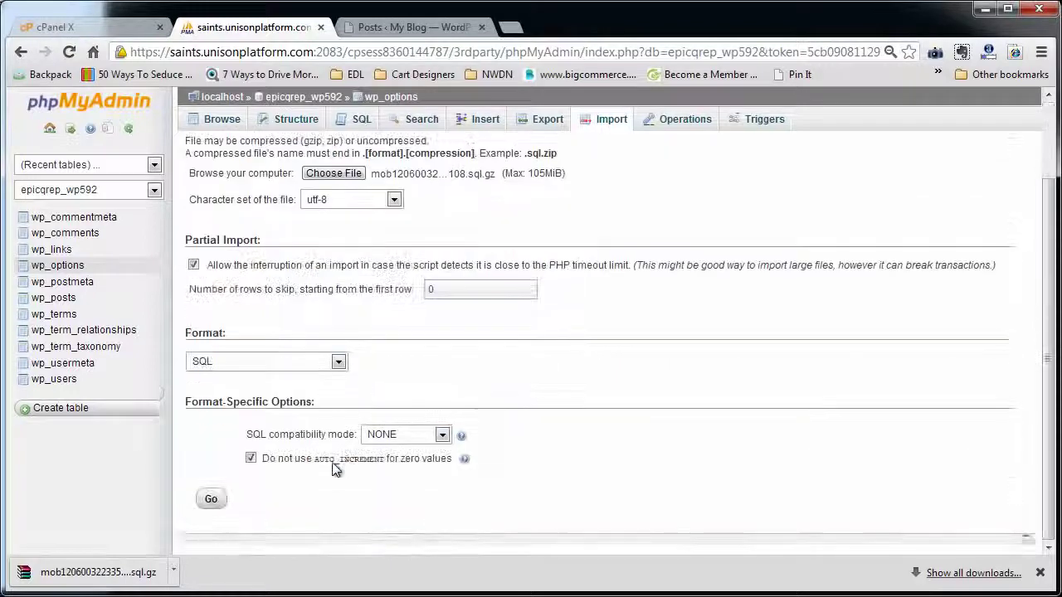
click(210, 499)
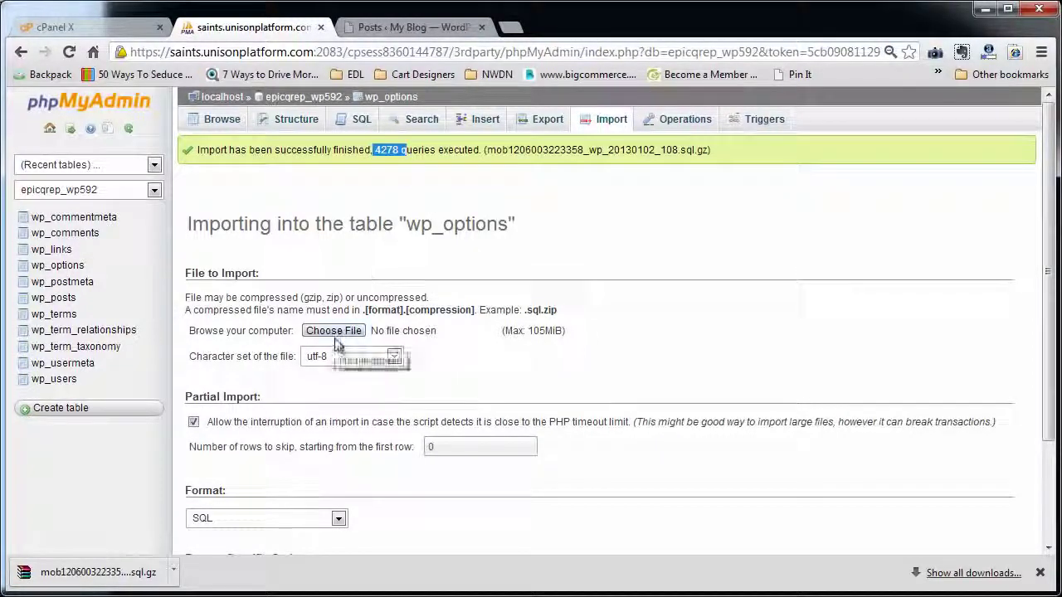
Browse the imported wp_options table and inspect the option_value of the siteurl row
click(74, 267)
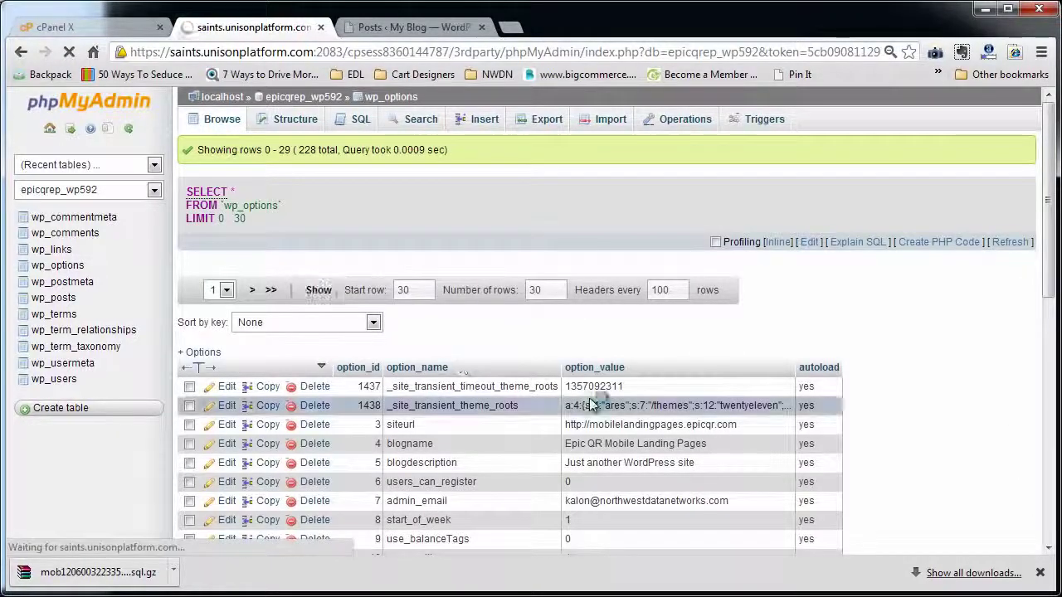
scroll(618, 439, down, 3)
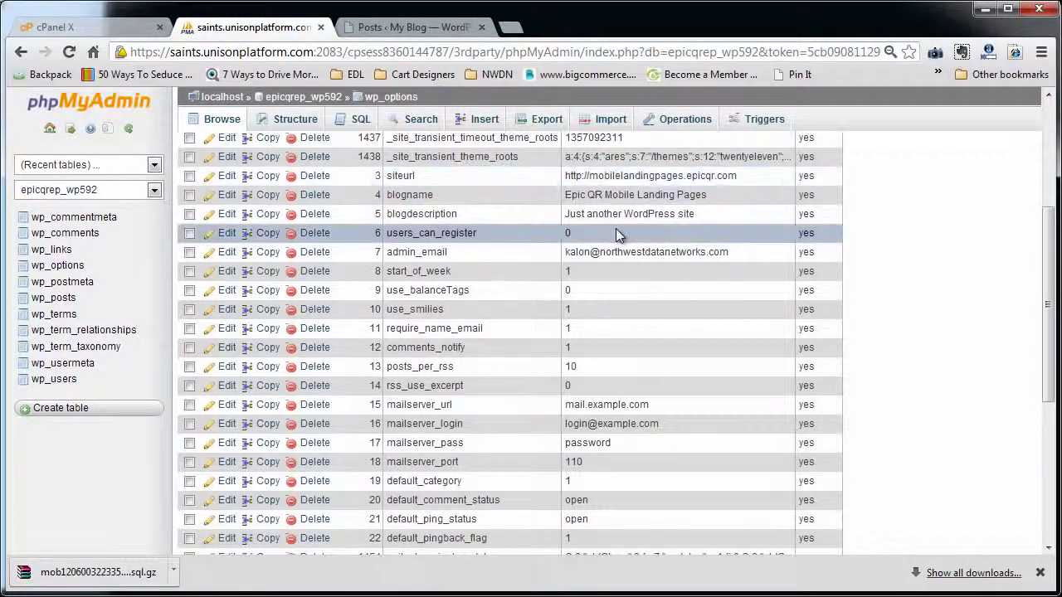
click(608, 175)
drag(738, 172, 564, 171)
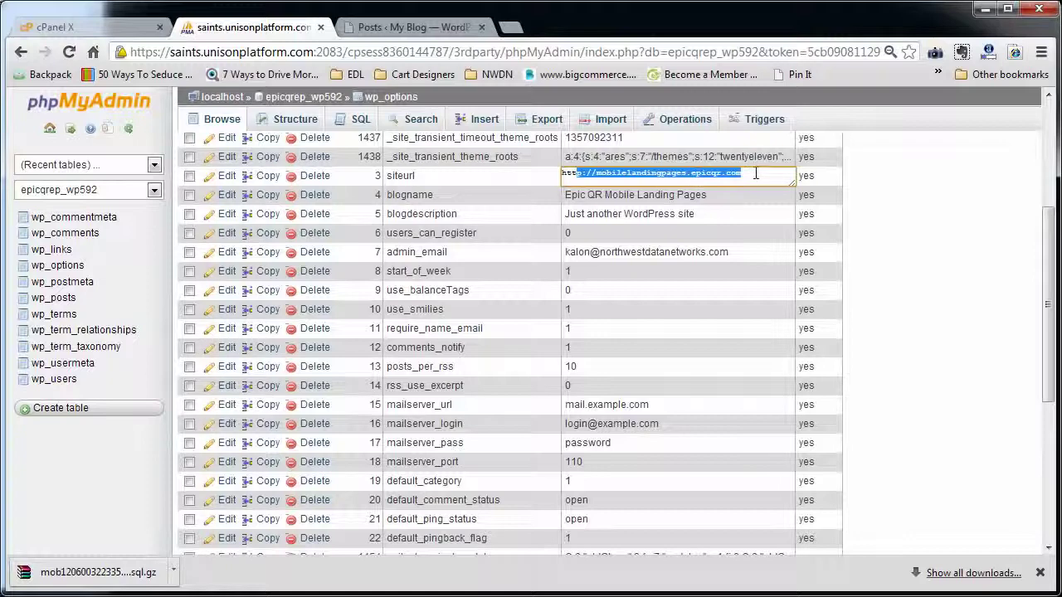
click(714, 174)
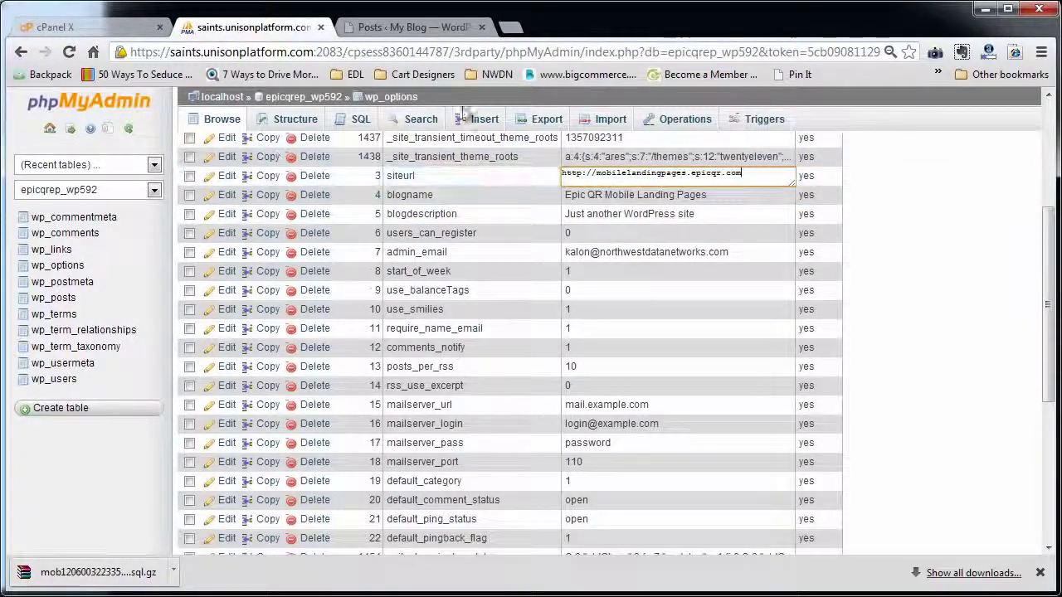
From the WordPress admin, open the site's front page in a new browser tab and view it
click(406, 26)
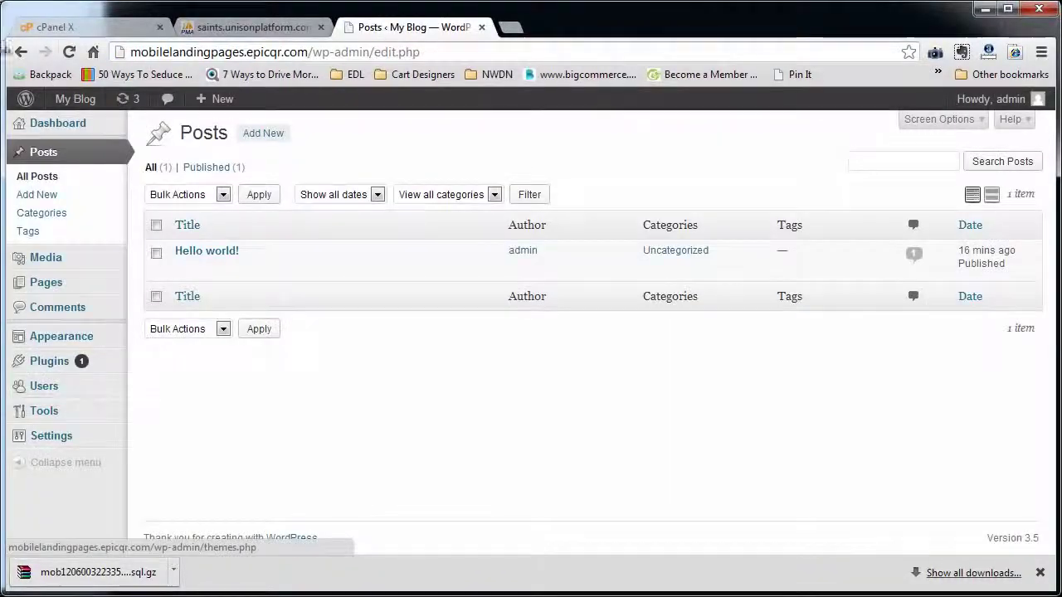
mouse_move(71, 106)
right_click(76, 126)
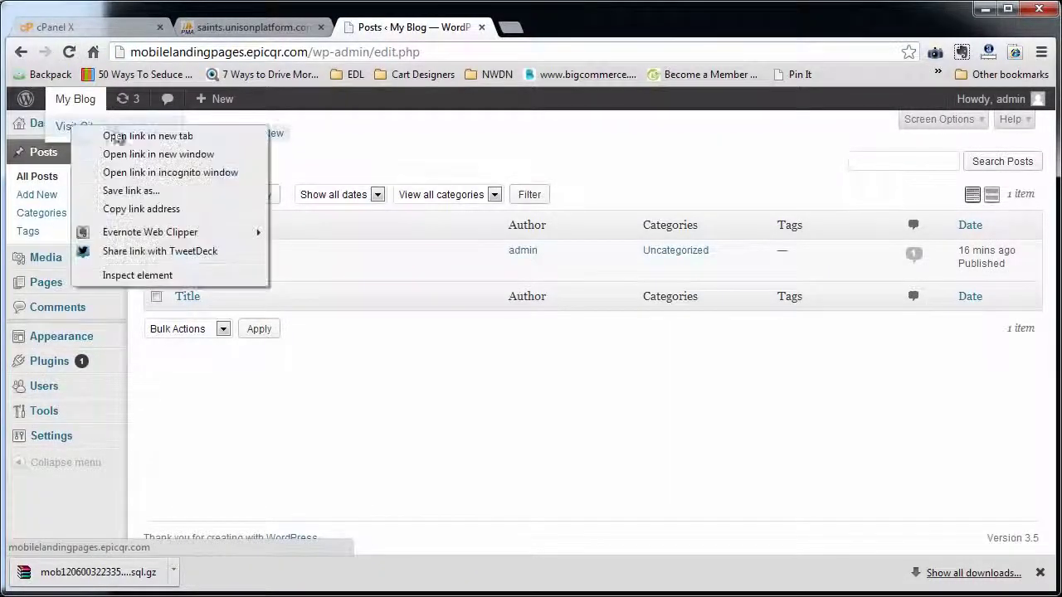
click(112, 135)
click(545, 32)
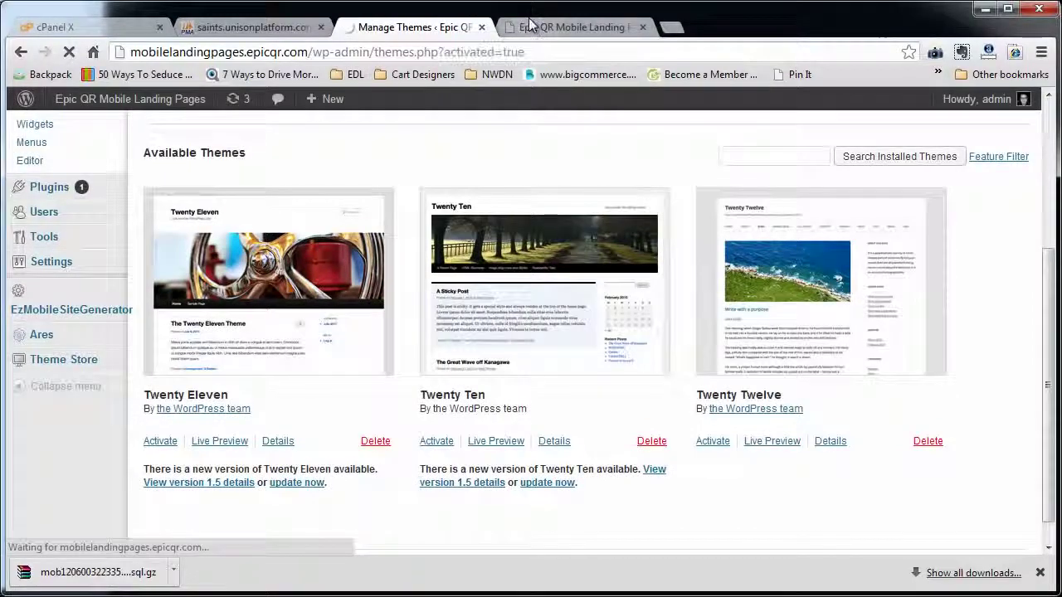
Reload the site's front page and look through its restored posts and images under the Twenty Twelve theme
click(573, 28)
click(69, 53)
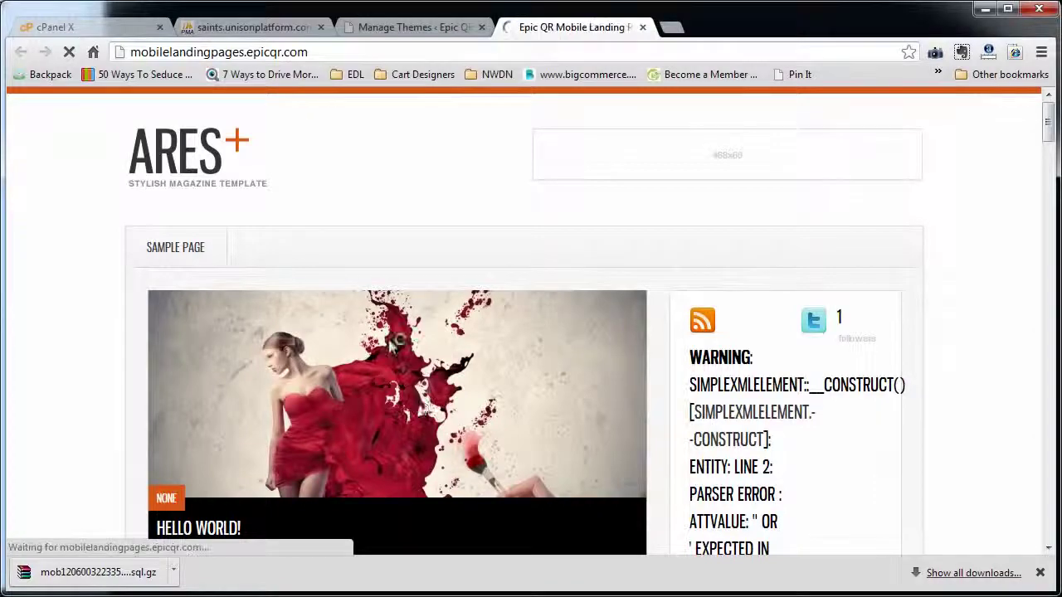
scroll(209, 364, down, 6)
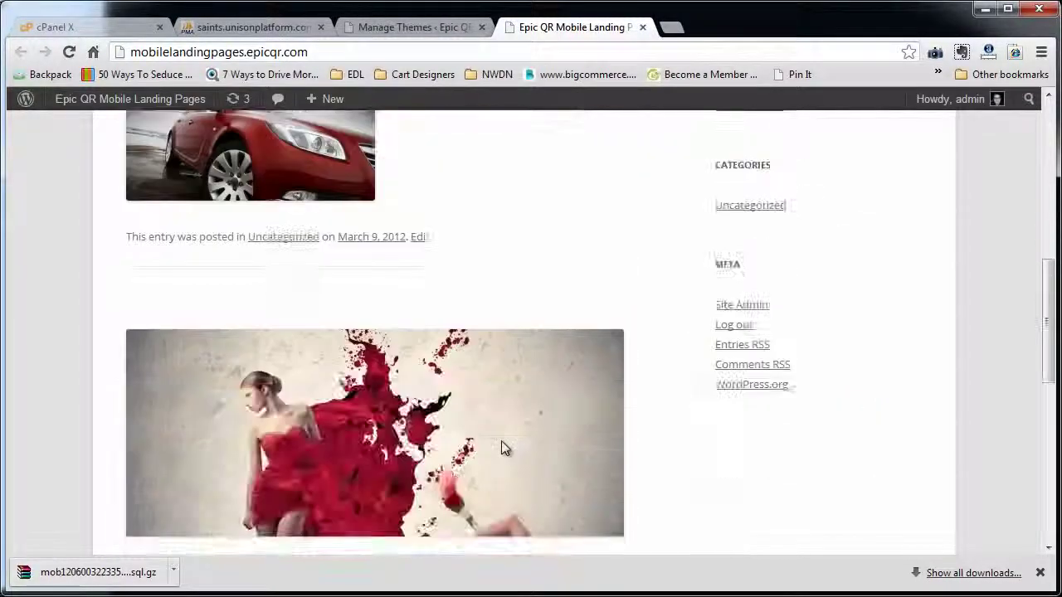
scroll(501, 448, up, 6)
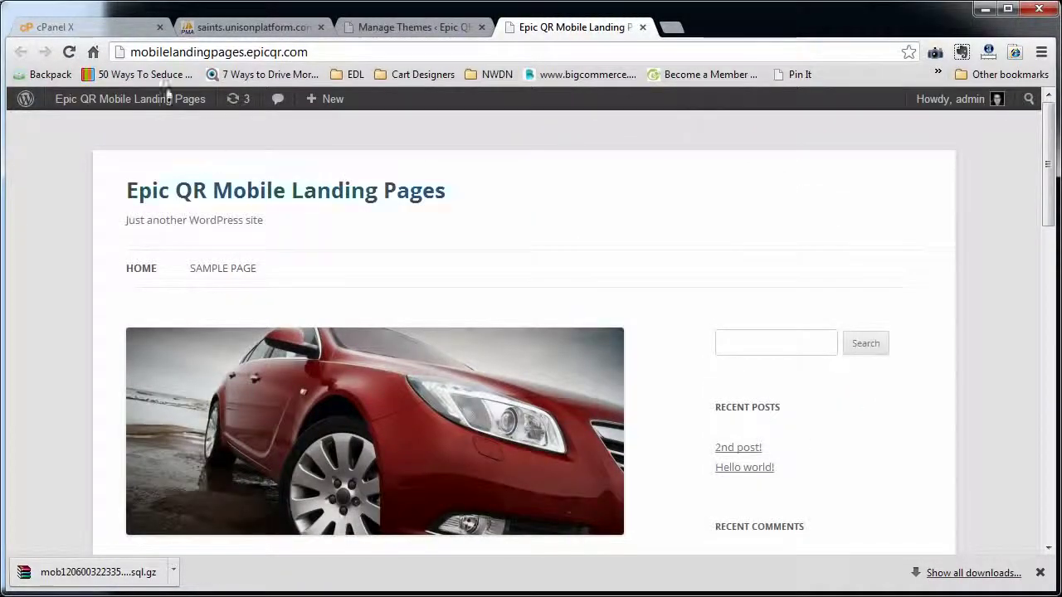
Return to the WordPress Manage Themes page and look over the admin entries for settings, tools and users
click(425, 30)
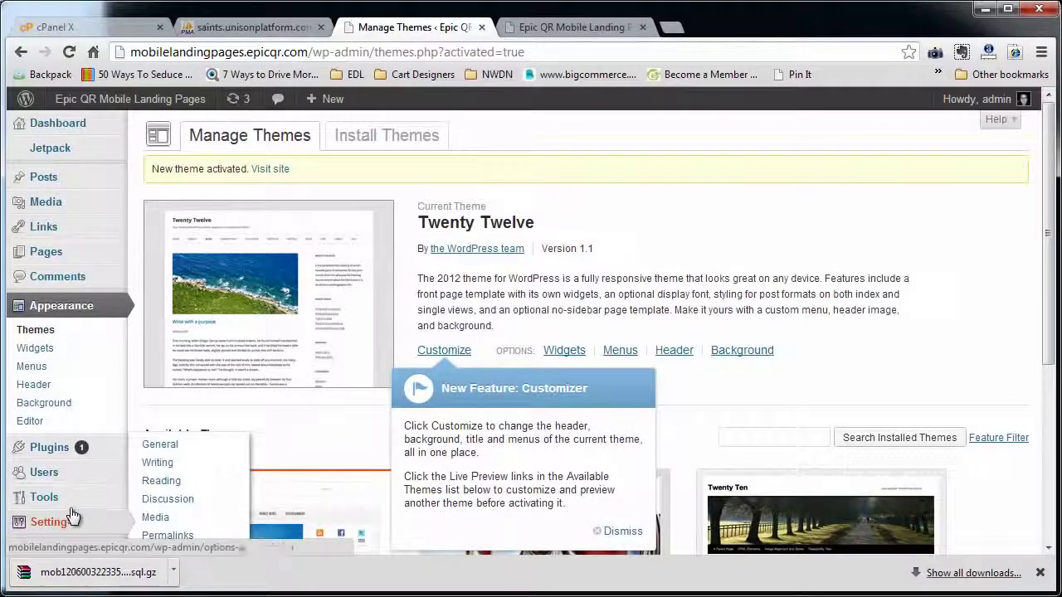
mouse_move(69, 496)
mouse_move(66, 472)
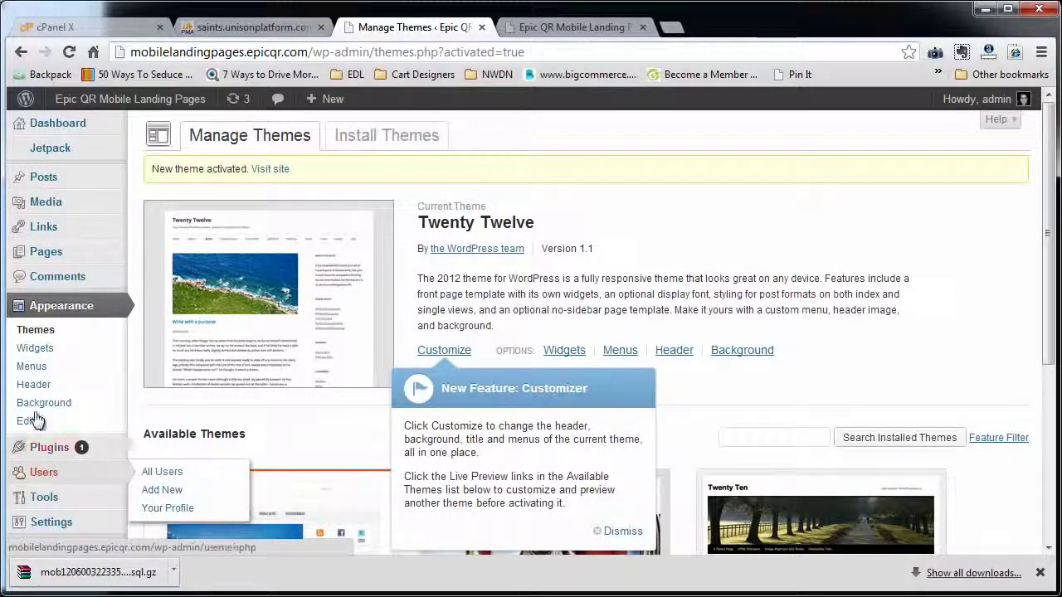